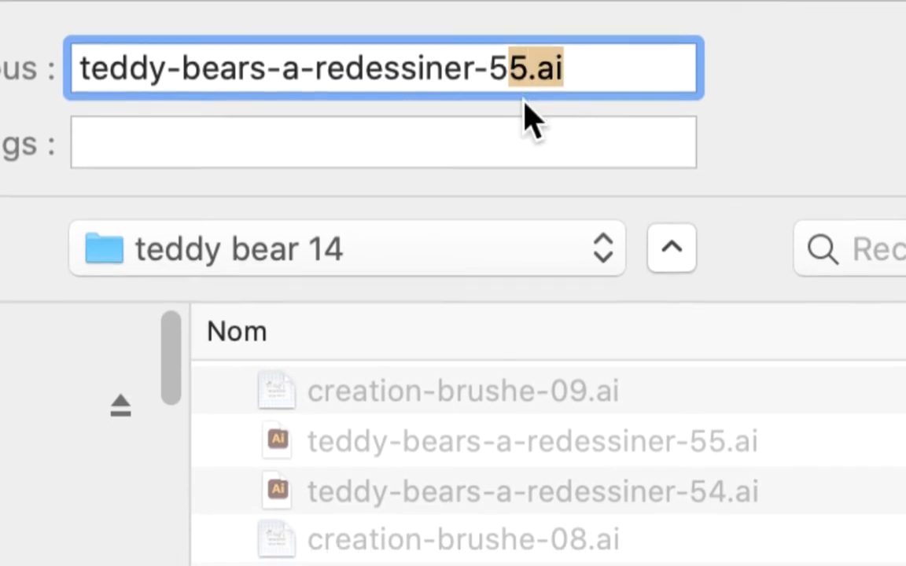
Save the document as a new Adobe Illustrator copy named teddy-bears-a-redessiner-56.ai in the teddy bear 14 folder
click(520, 101)
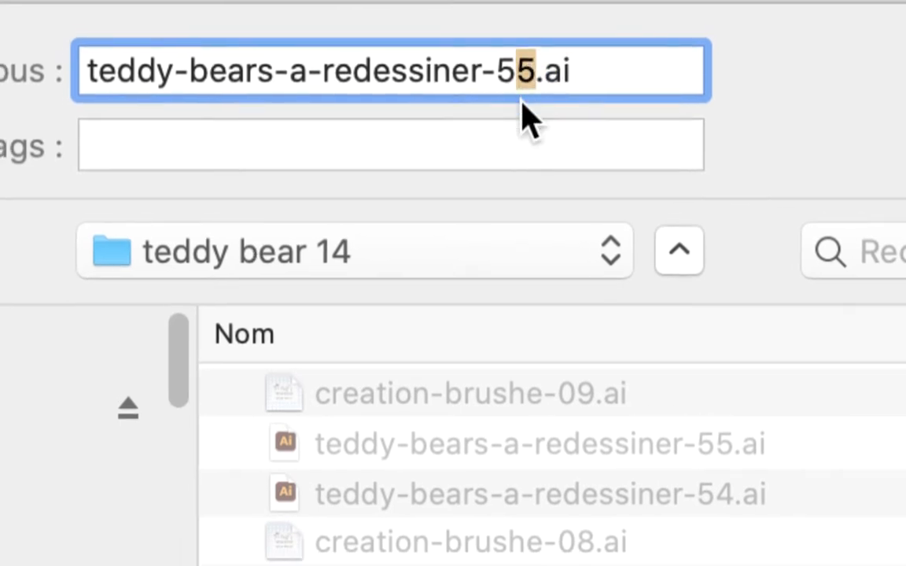
text(6)
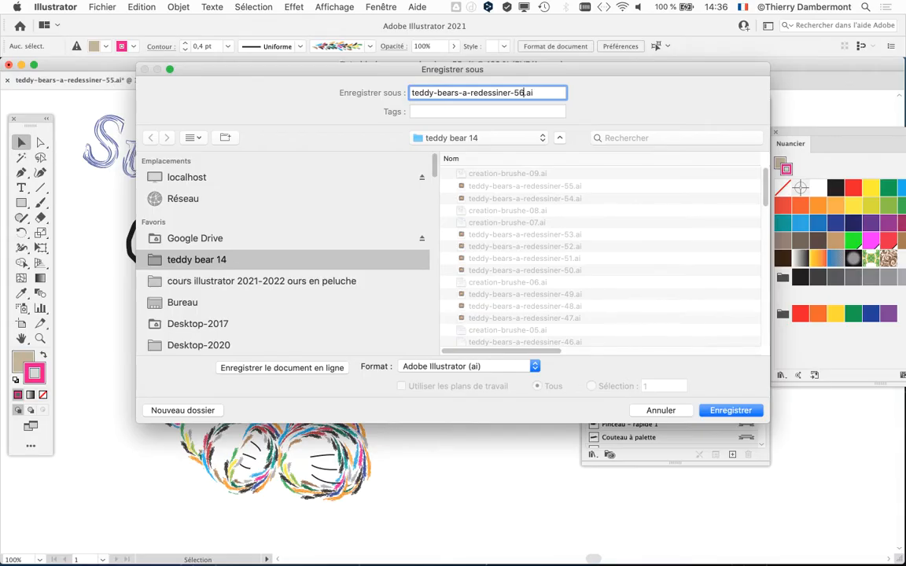
key(Return)
key(Return)
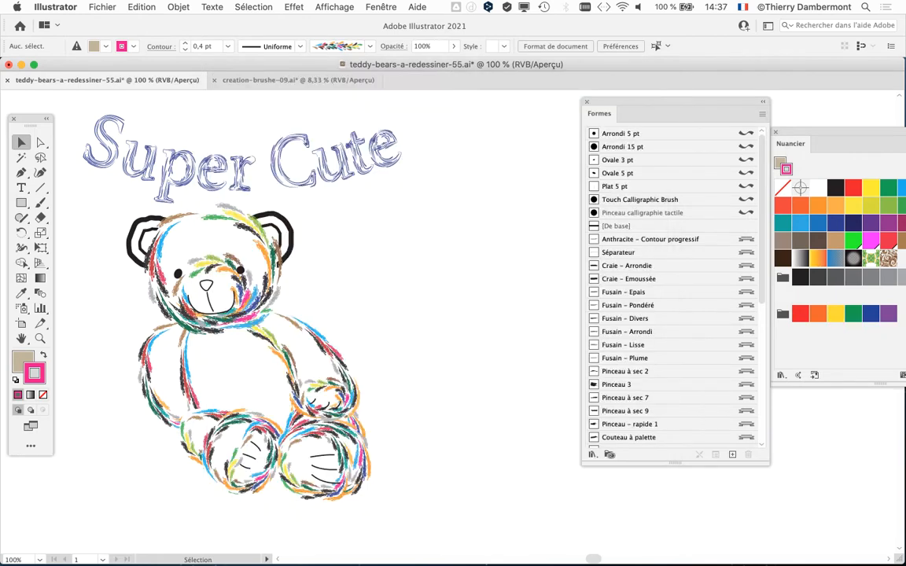
Switch to creation-brushe-09.ai and move the brushes panel away from the multicolour foliage artwork
key(super+grave)
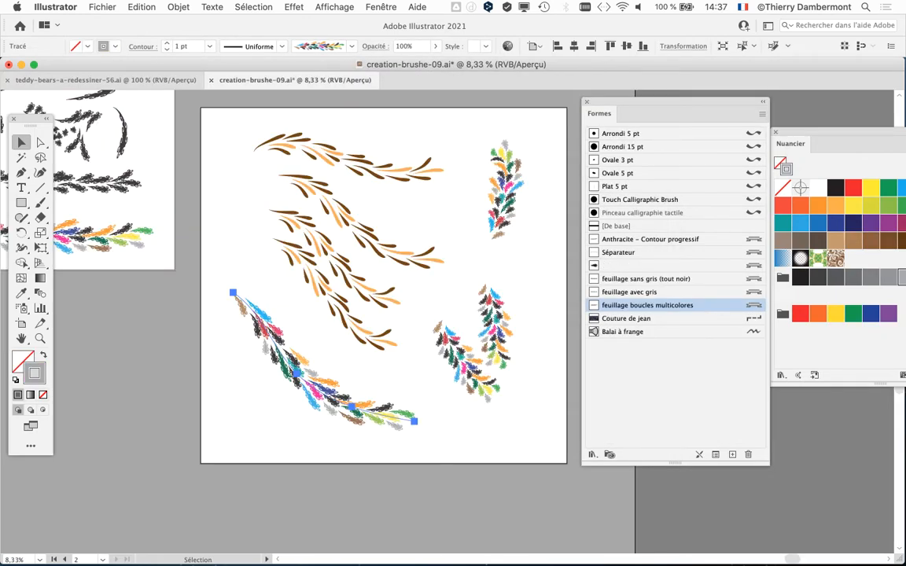
drag(181, 291, 482, 341)
key(super+equal)
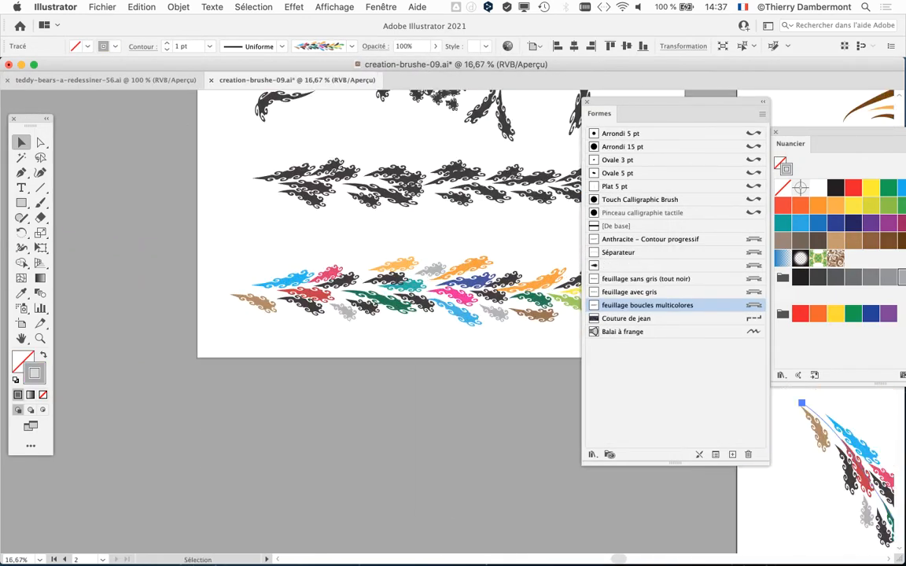
drag(674, 102, 738, 101)
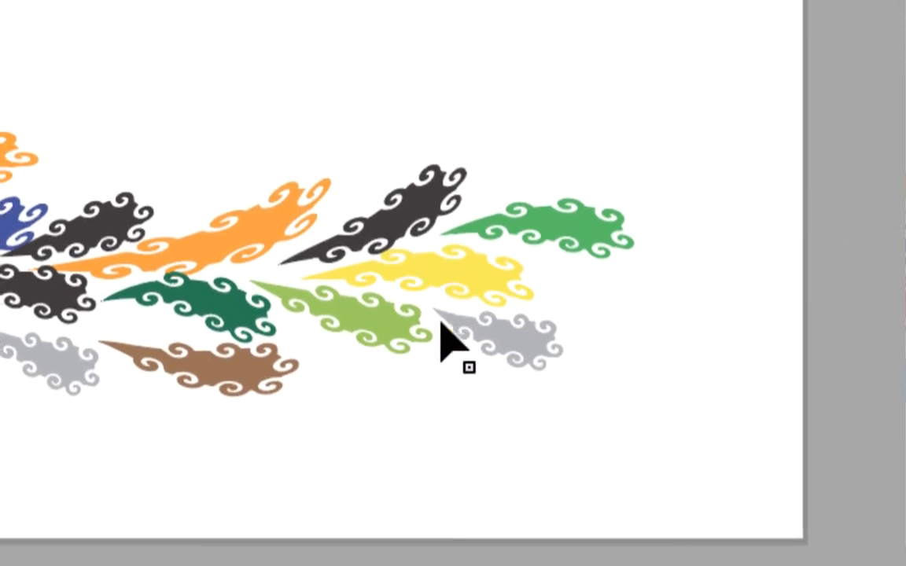
Examine the individual curled leaves that make up the multicolour foliage row by selecting several, then deselect them
click(766, 461)
click(307, 231)
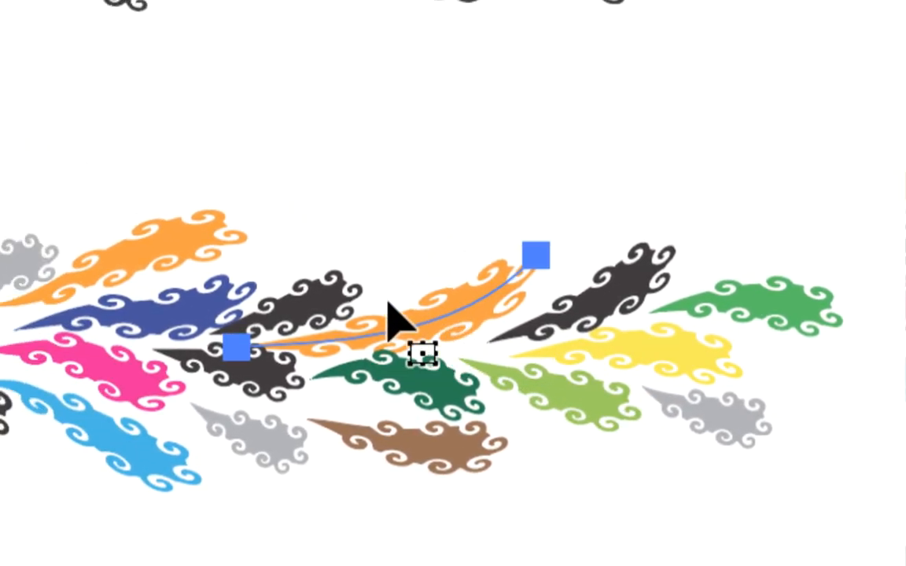
click(7, 164)
click(193, 319)
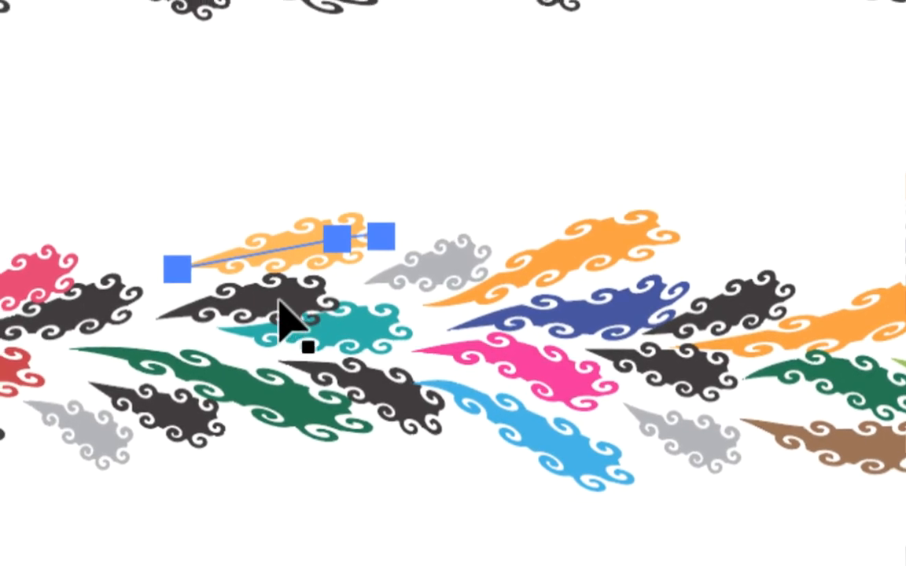
click(288, 323)
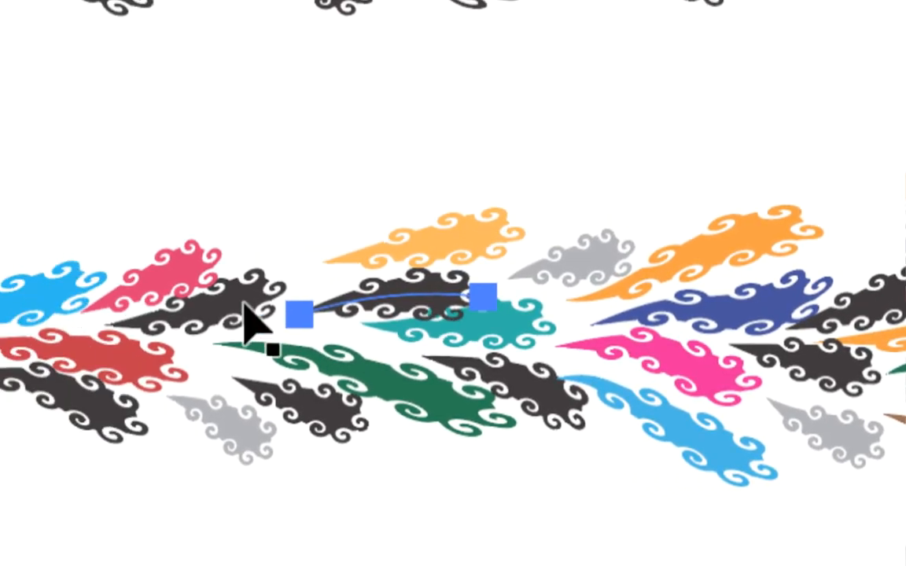
click(102, 328)
click(228, 296)
click(388, 185)
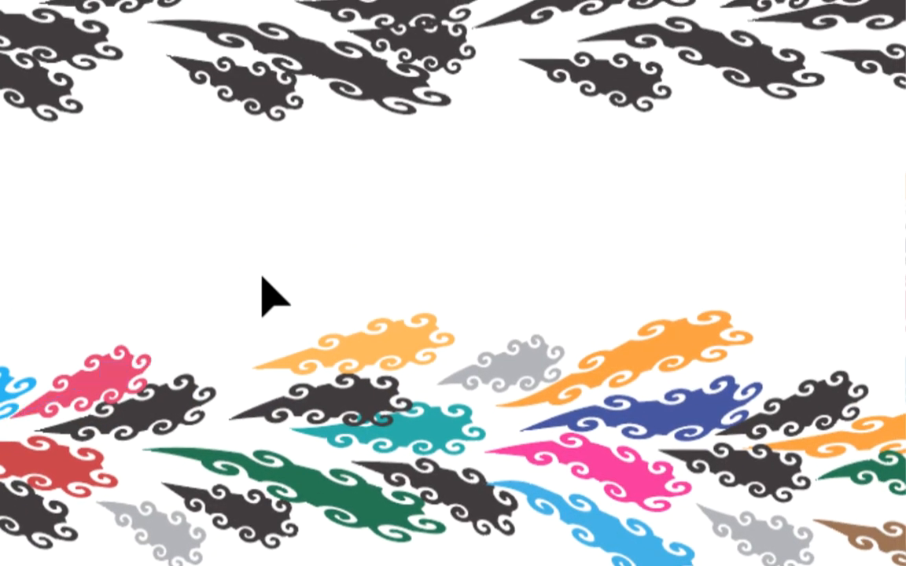
Switch to Firefox, view the Bing reference photo of four leaves on black in detail, then return to Illustrator
key(super+Tab)
key(super+Tab)
key(super+Tab)
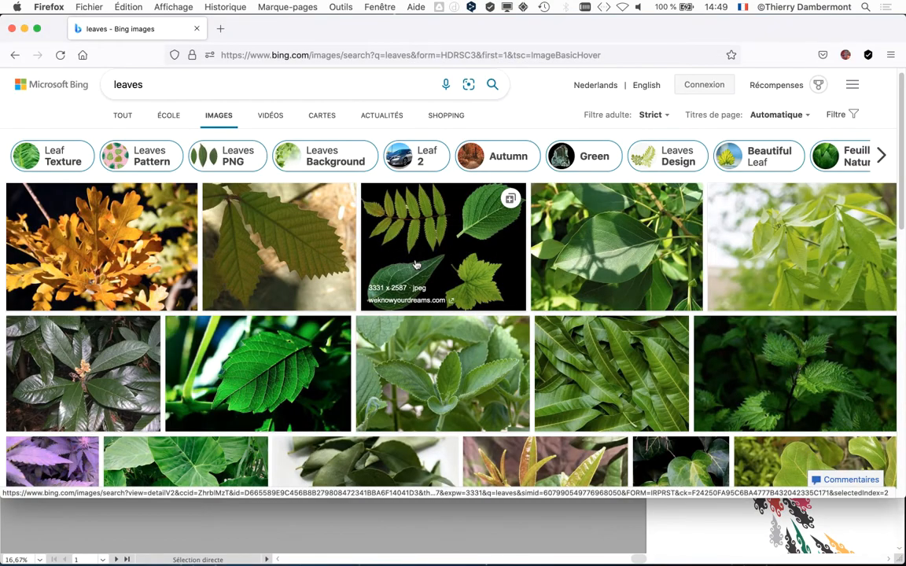
click(417, 264)
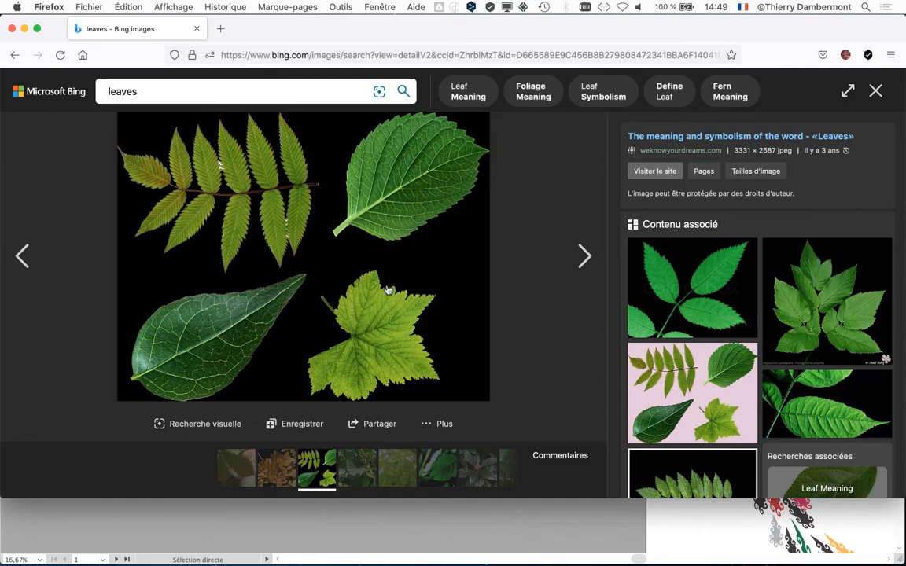
click(24, 30)
click(158, 68)
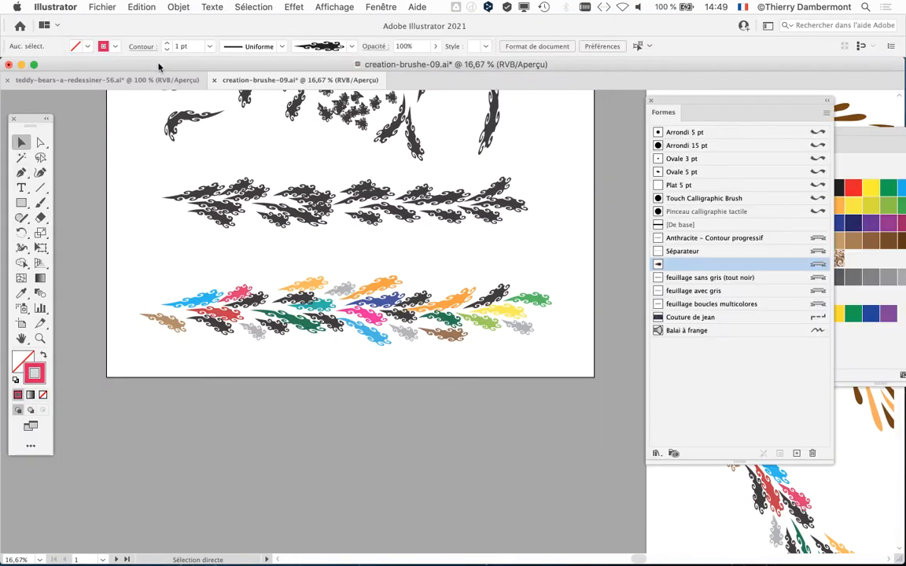
Enlarge Plan de travail 1 by its upper-left corner to about 1346 × 1061 mm, making room around the leaf shapes
scroll(256, 259, up, 5)
scroll(256, 260, up, 5)
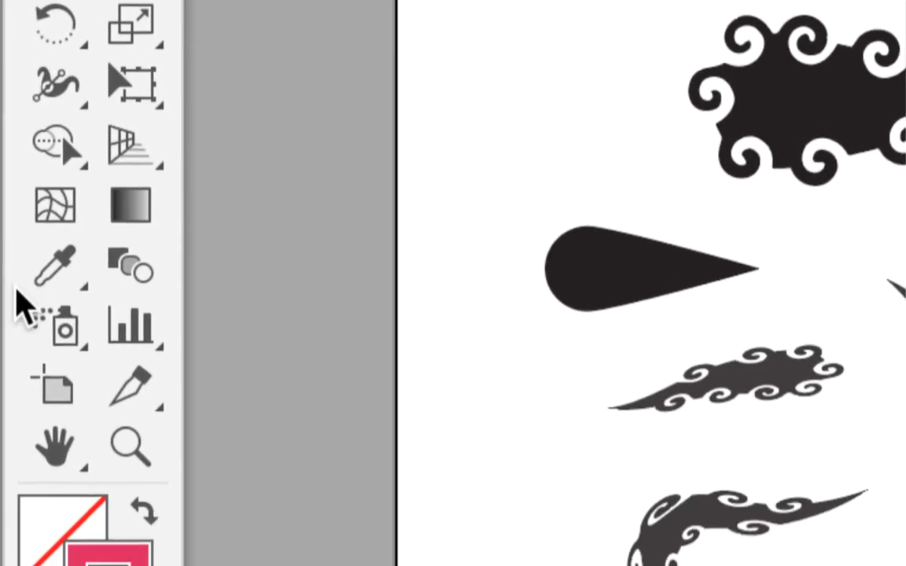
click(82, 556)
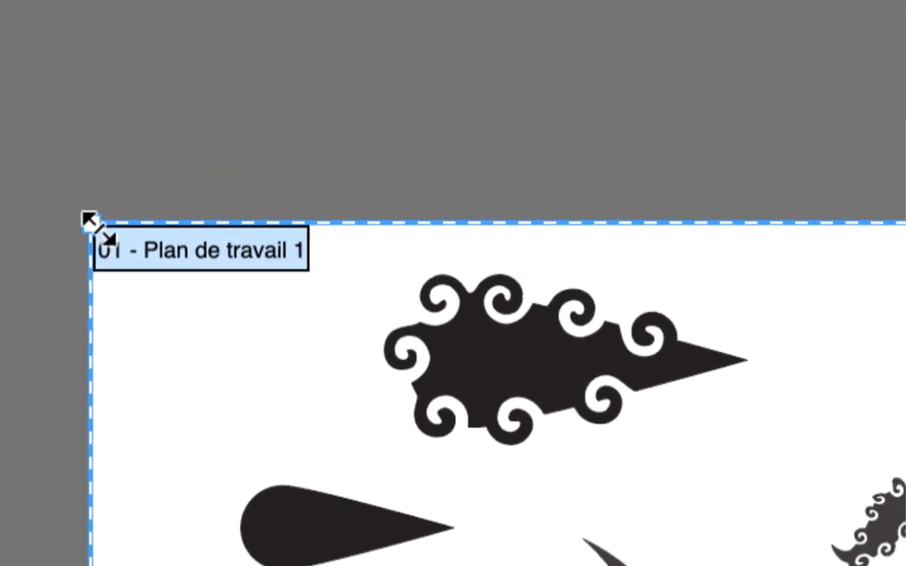
drag(92, 223, 45, 191)
key(super+minus)
key(super+minus)
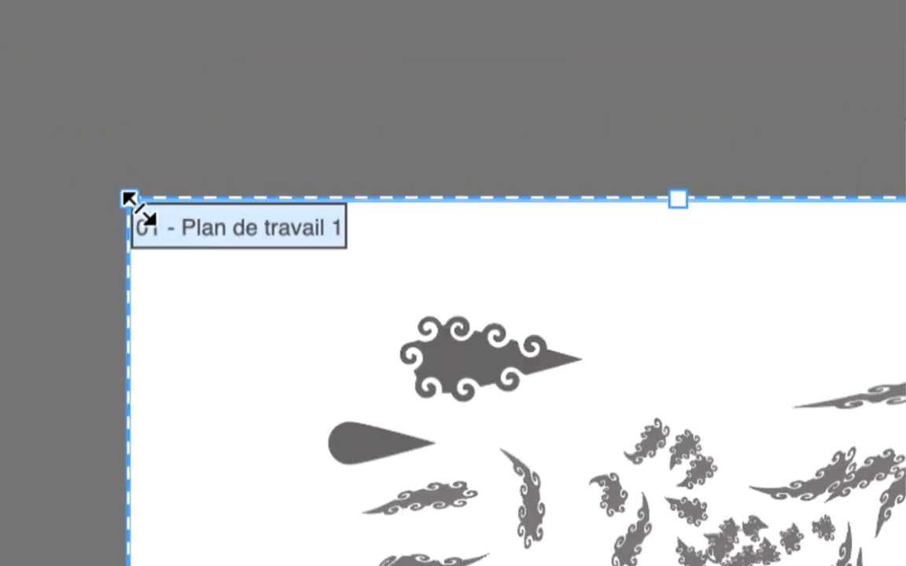
drag(138, 207, 20, 131)
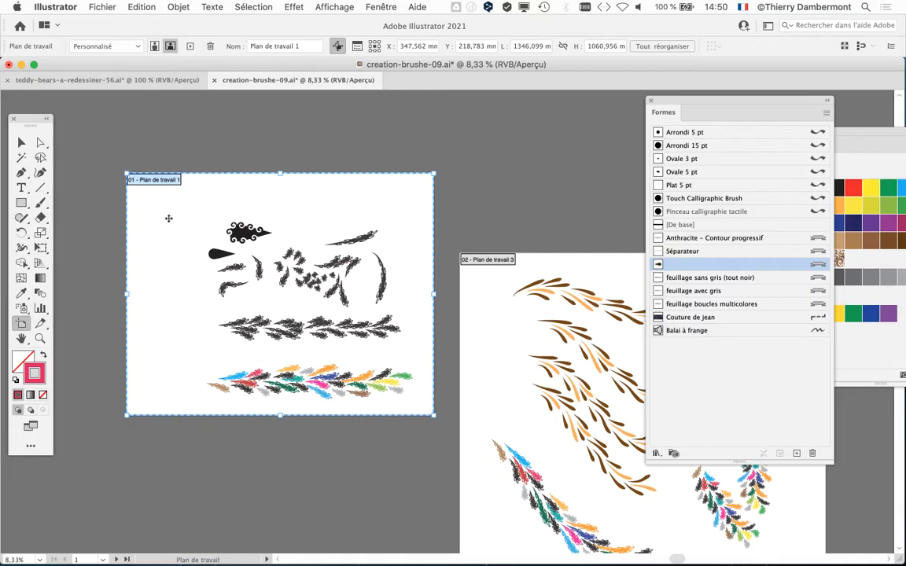
scroll(221, 252, up, 3)
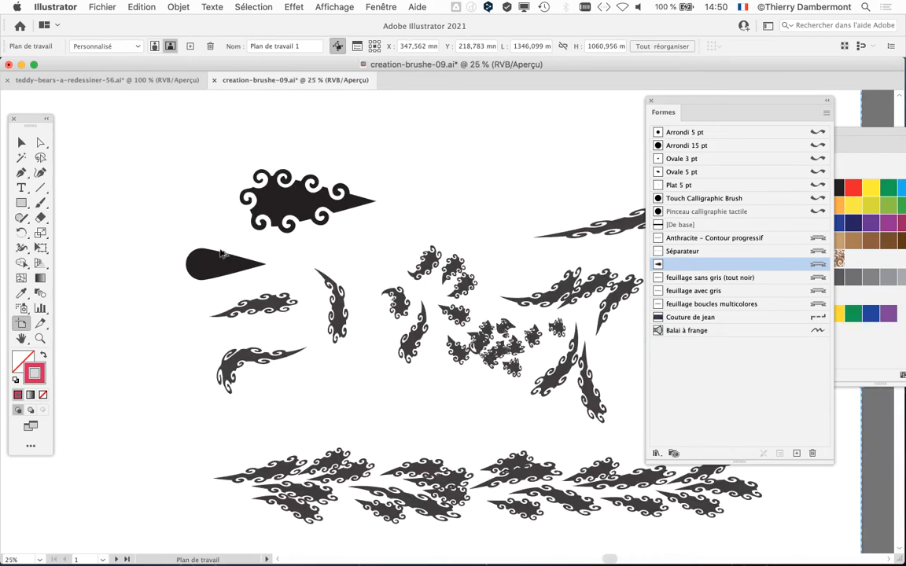
drag(222, 252, 282, 306)
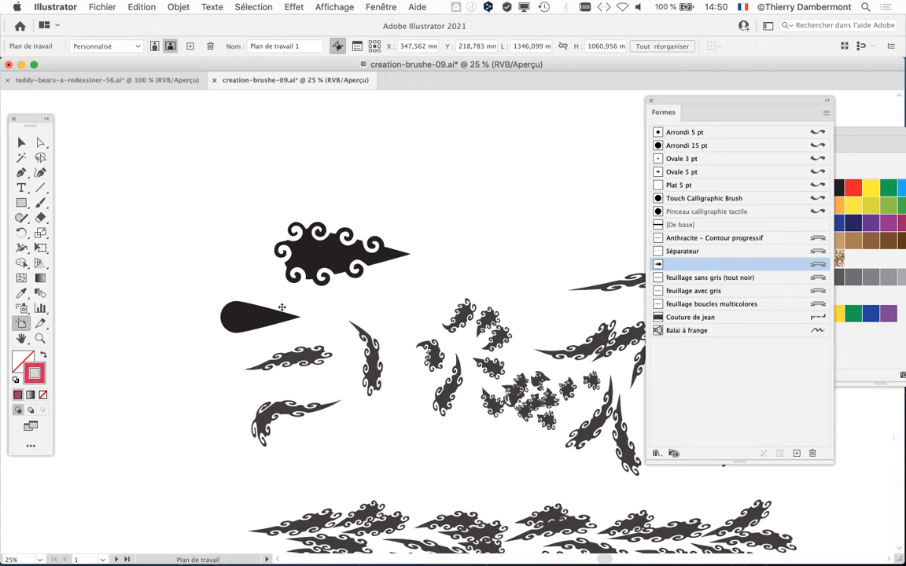
Activate the Selection tool, show the rulers and check the ruler display options
click(22, 142)
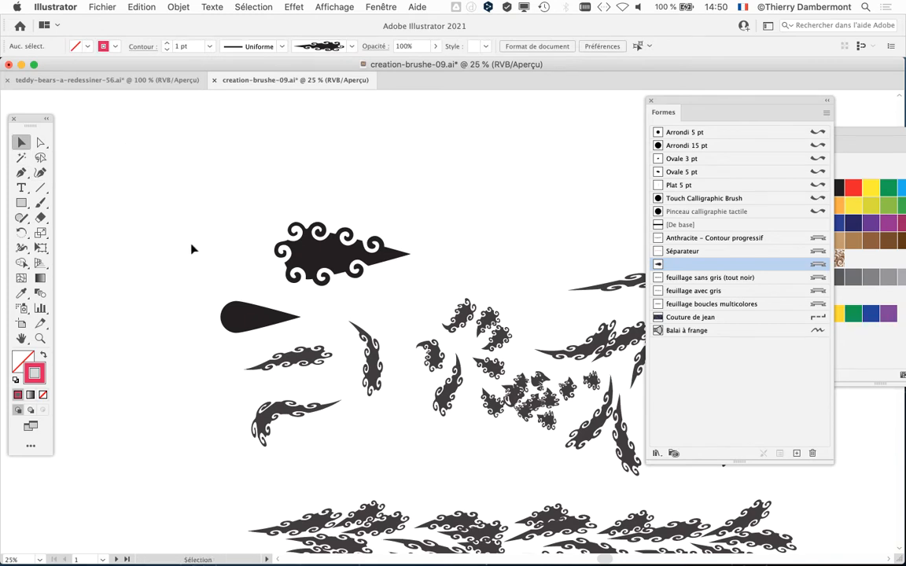
key(super+r)
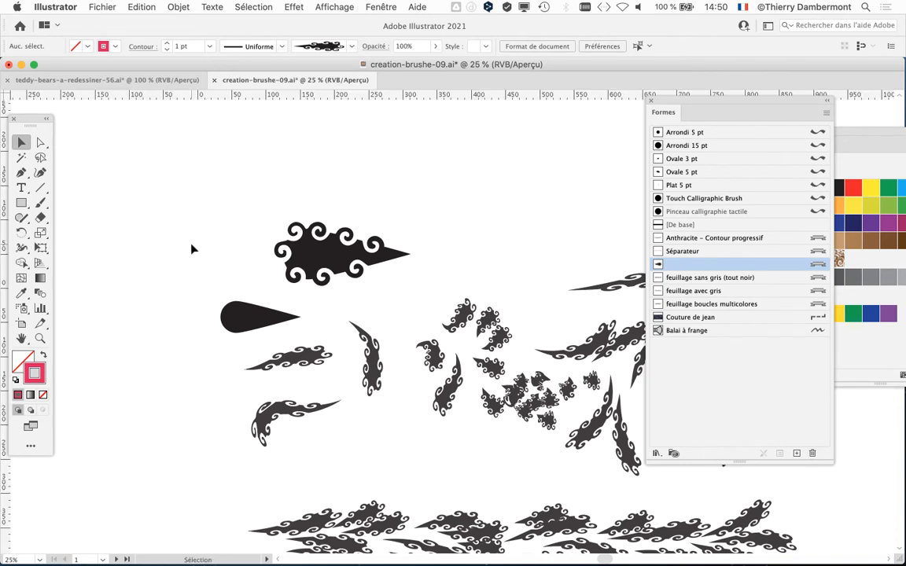
click(350, 6)
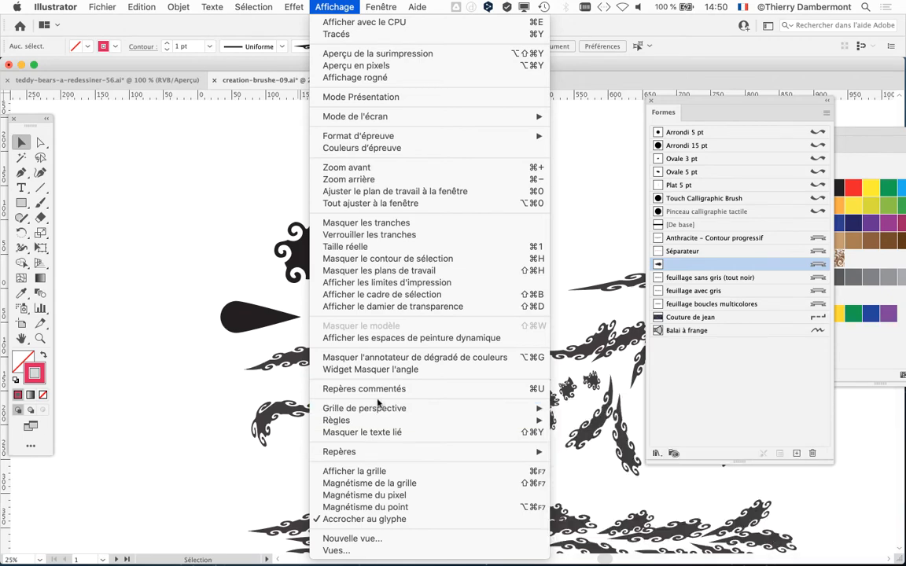
mouse_move(504, 420)
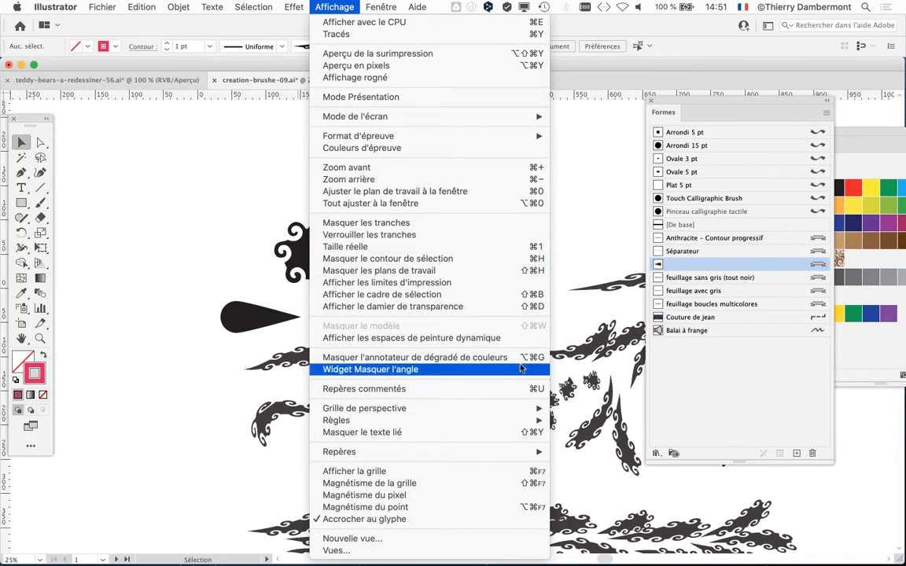
click(586, 67)
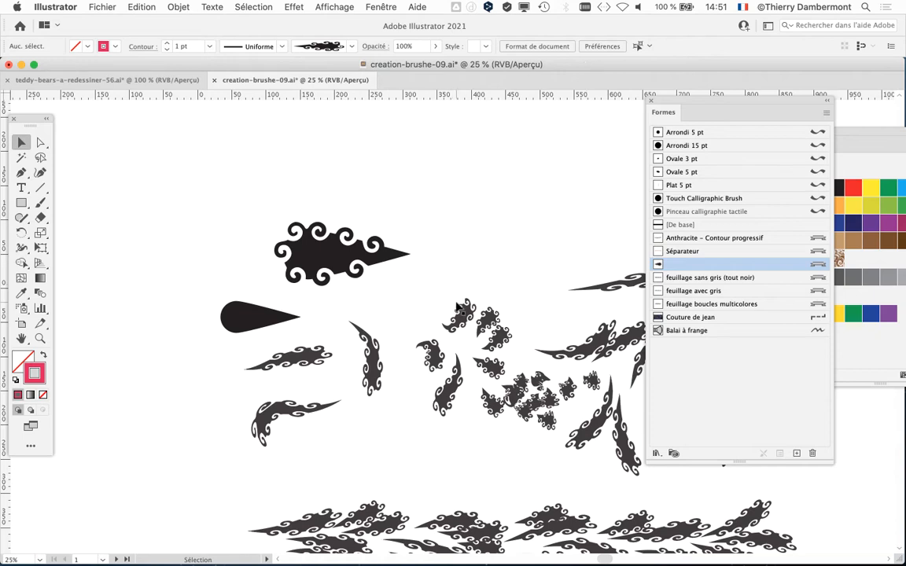
Place a horizontal ruler guide across the empty space above the large black curled leaf
key(space)
drag(153, 145, 195, 152)
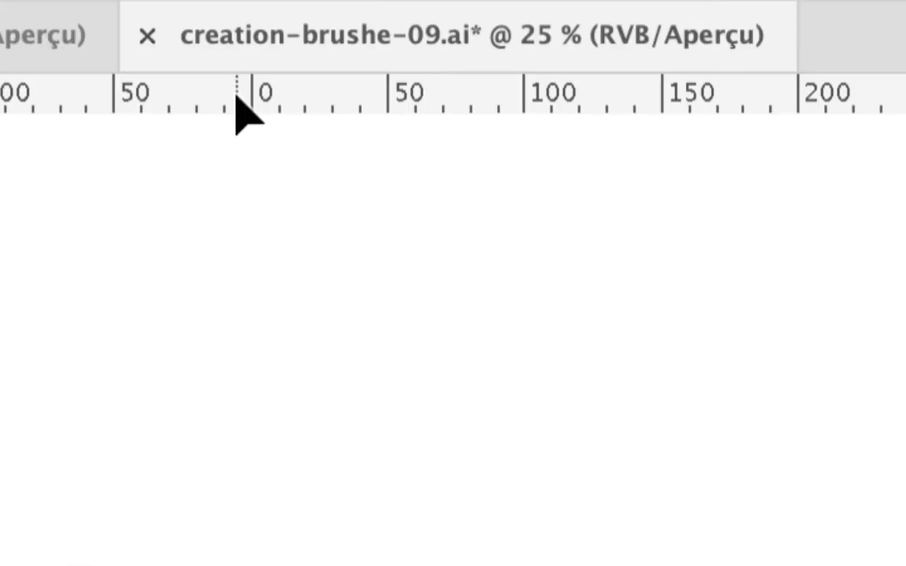
drag(230, 96, 224, 473)
drag(224, 166, 224, 162)
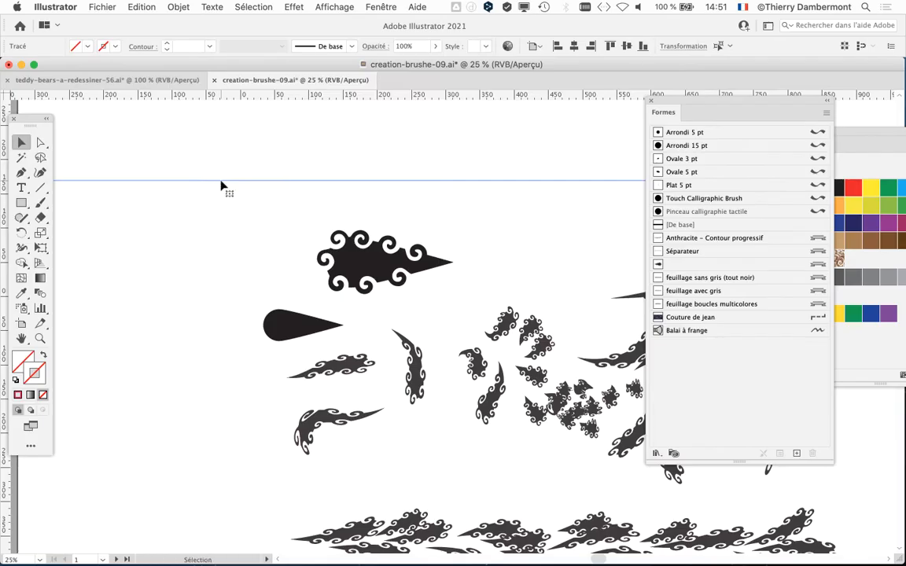
Show the Layers panel beside the swatches and inspect the contents of Calque 1, leaving the layer collapsed
mouse_move(665, 104)
mouse_down()
mouse_move(196, 251)
mouse_move(181, 246)
mouse_up()
click(392, 7)
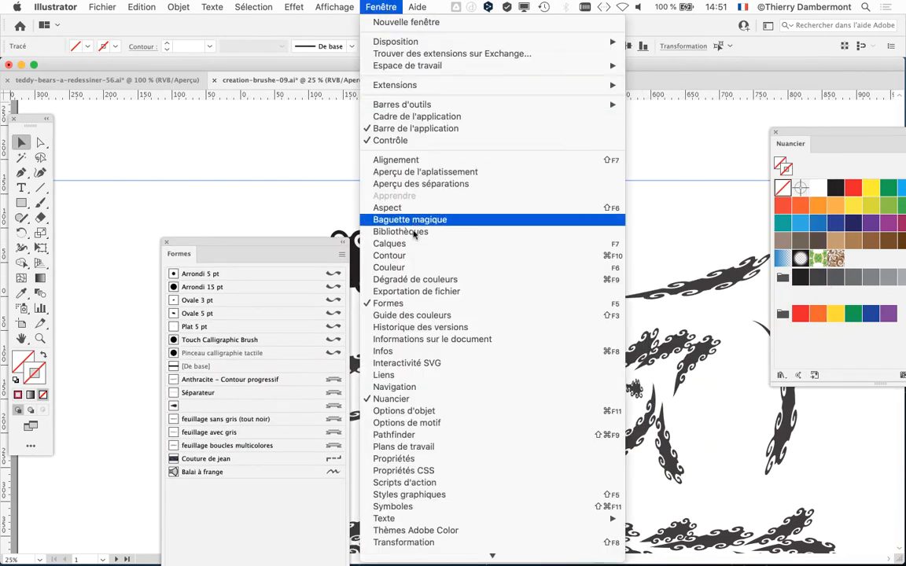
click(519, 245)
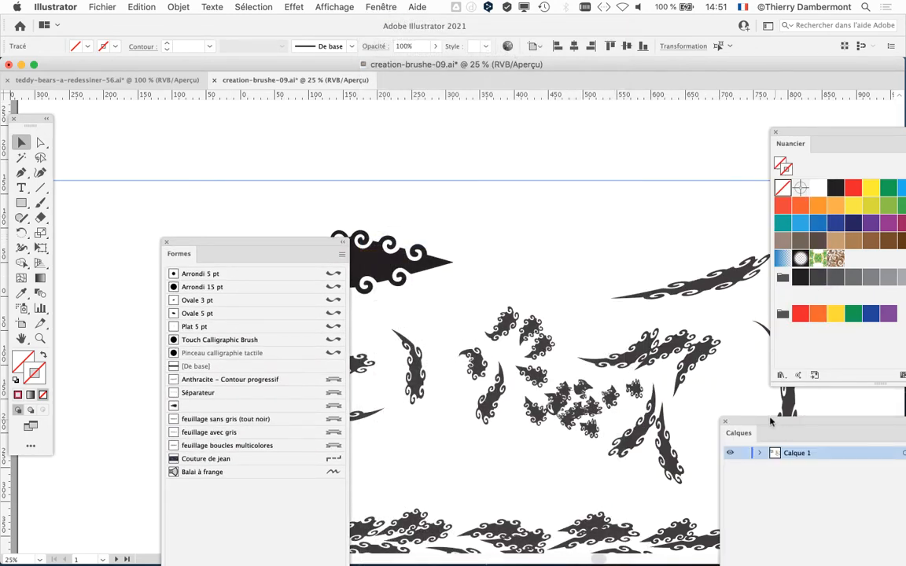
drag(770, 423, 567, 116)
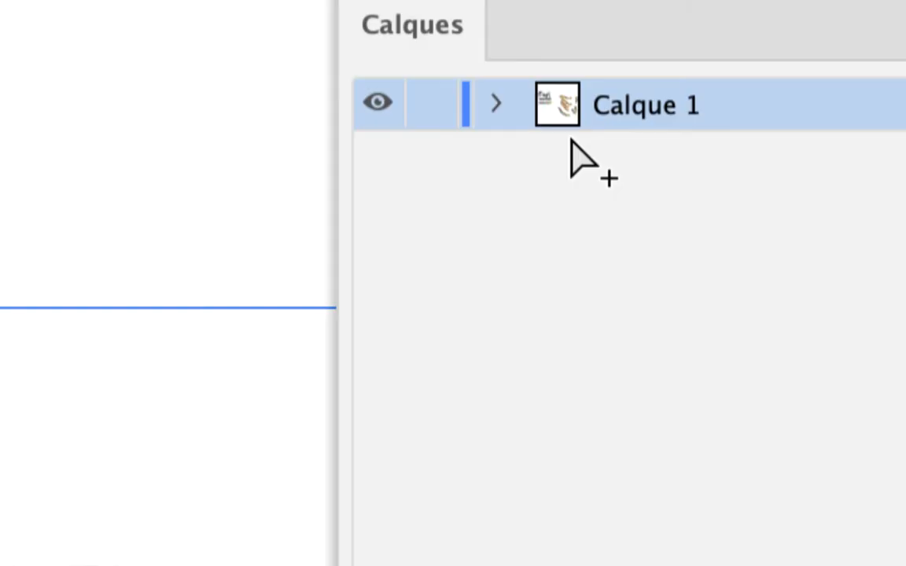
click(553, 128)
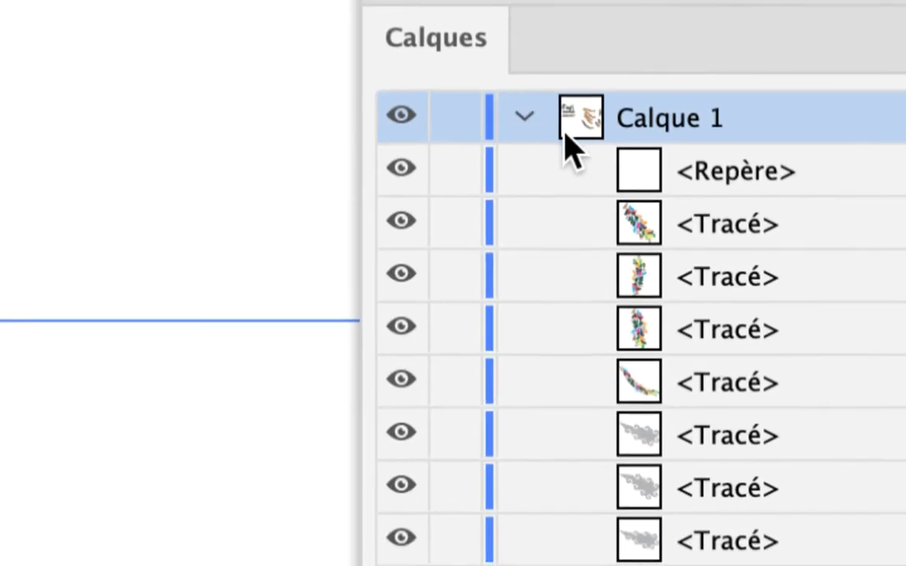
click(553, 128)
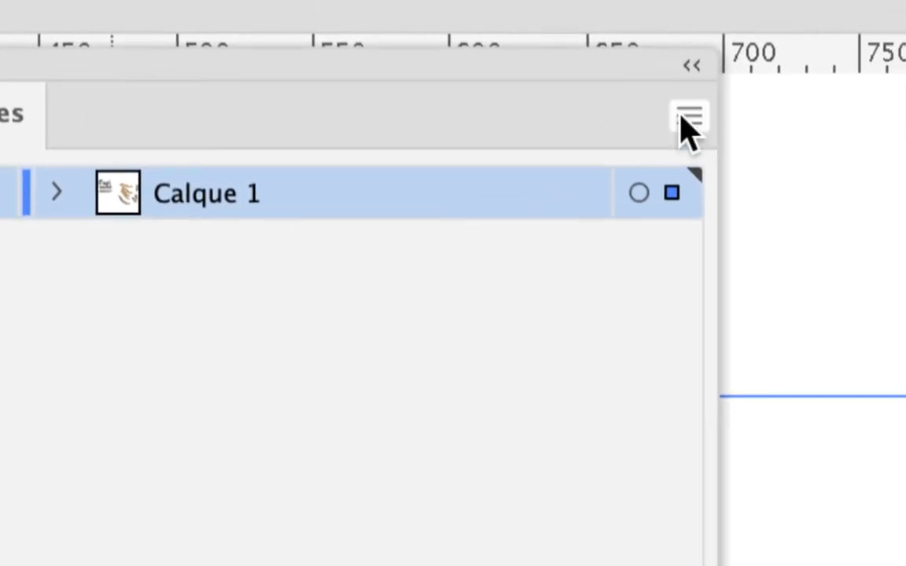
Set the row size of the Layers panel to Grande
click(689, 122)
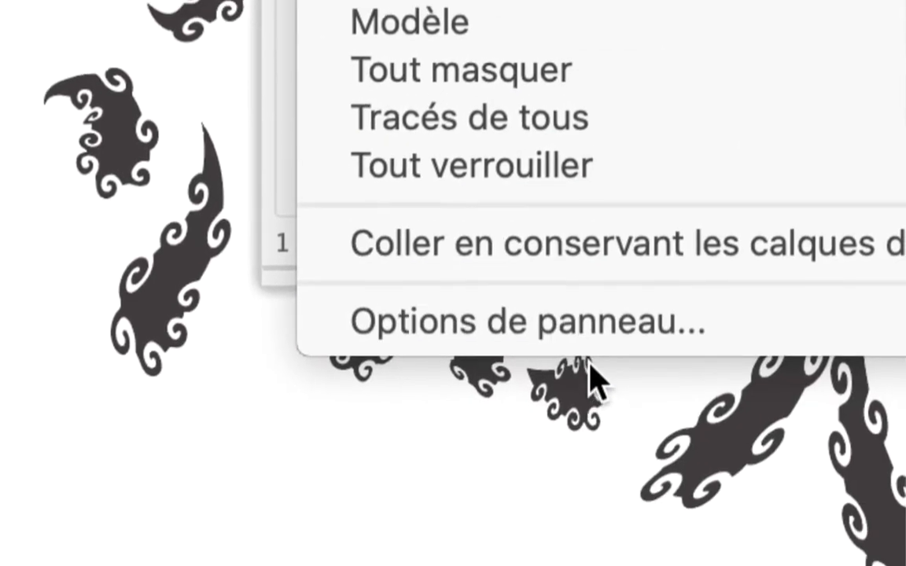
click(591, 339)
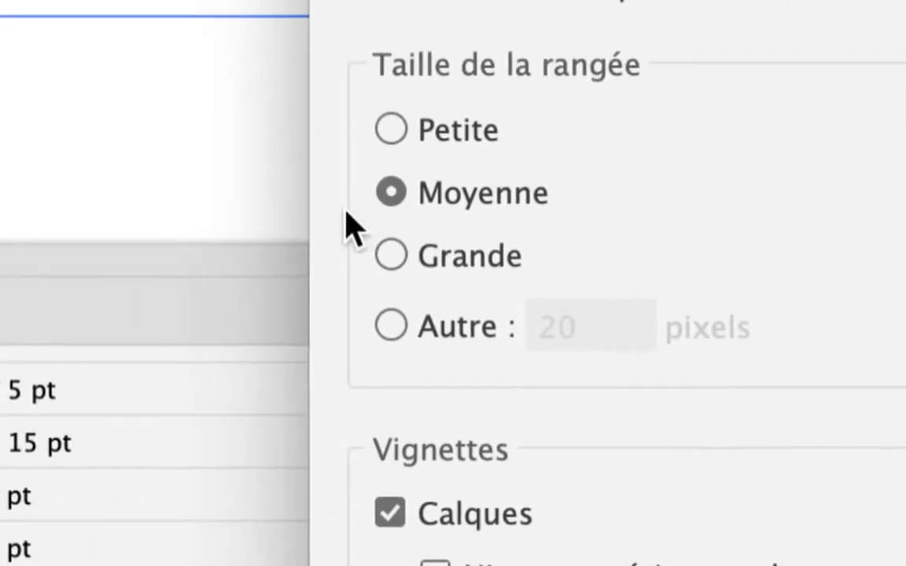
click(441, 258)
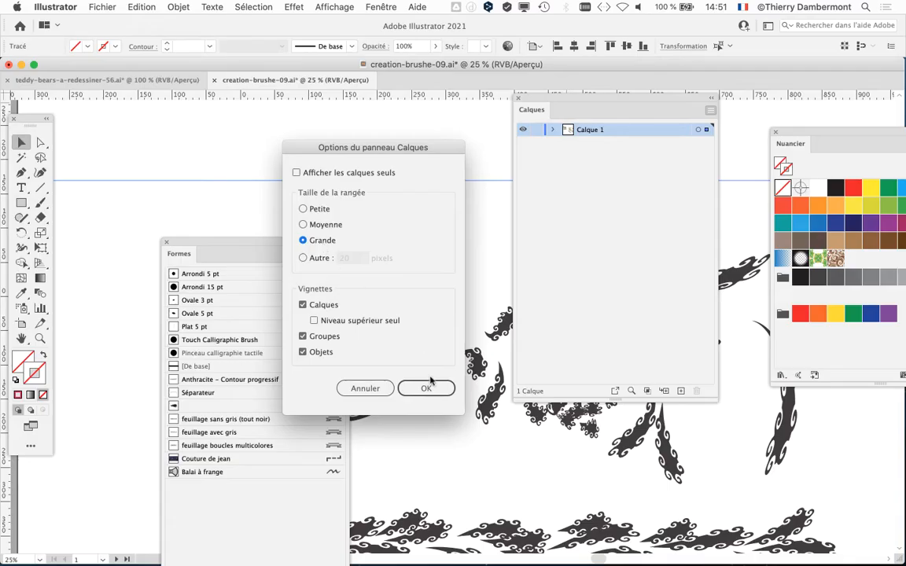
click(426, 389)
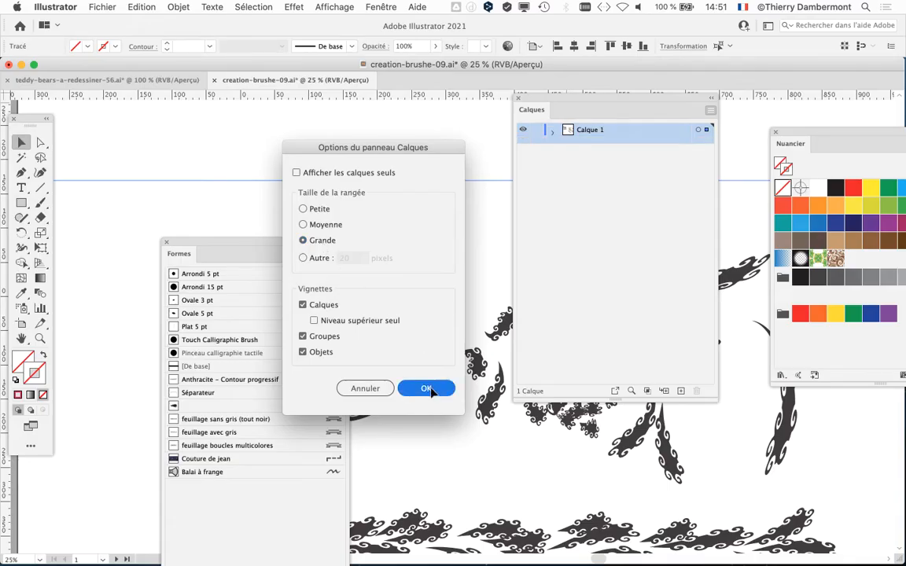
Set the row size of the Layers panel to a custom value (Autre) of 40 pixels
click(710, 110)
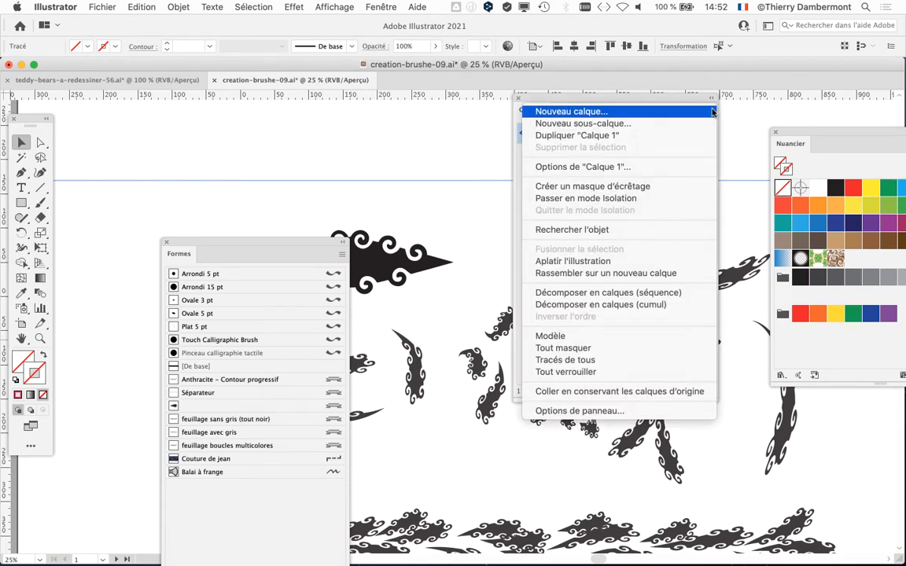
click(590, 411)
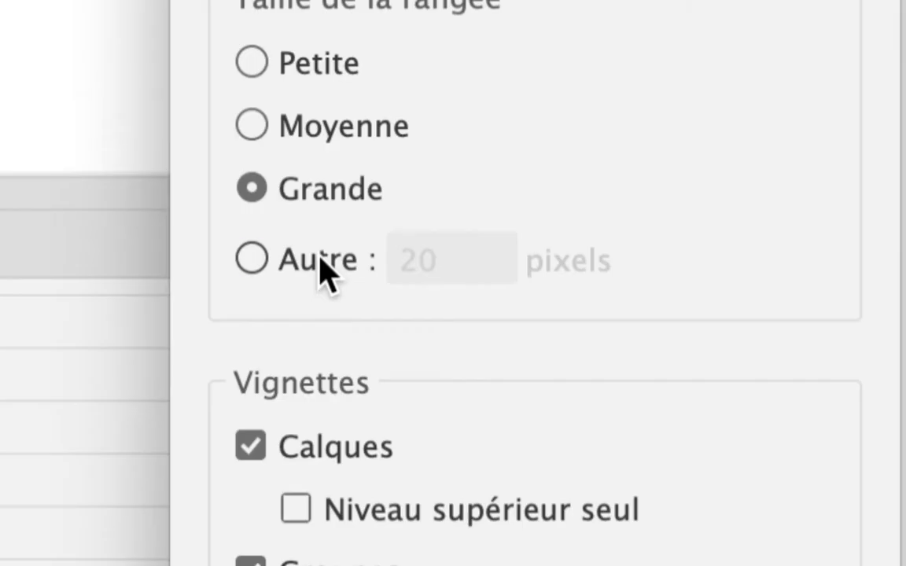
click(321, 257)
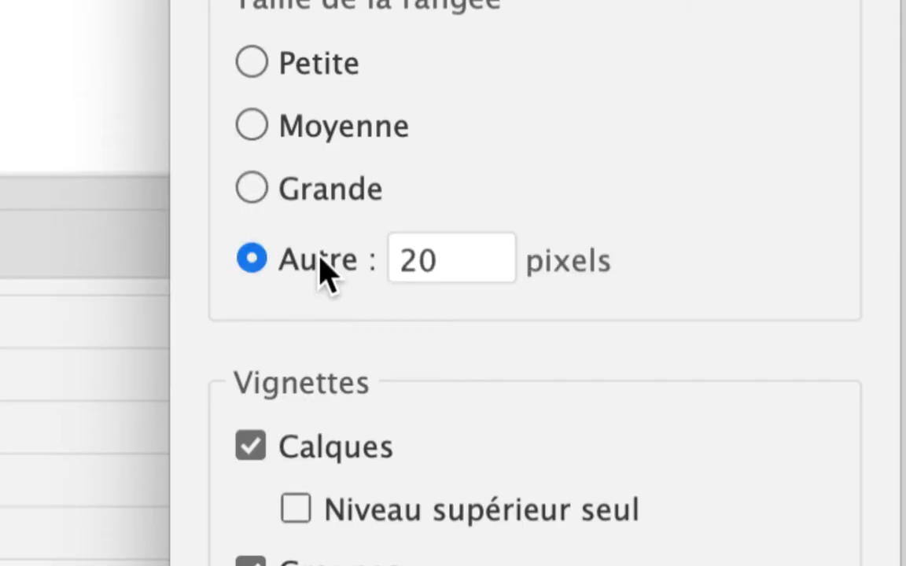
click(460, 258)
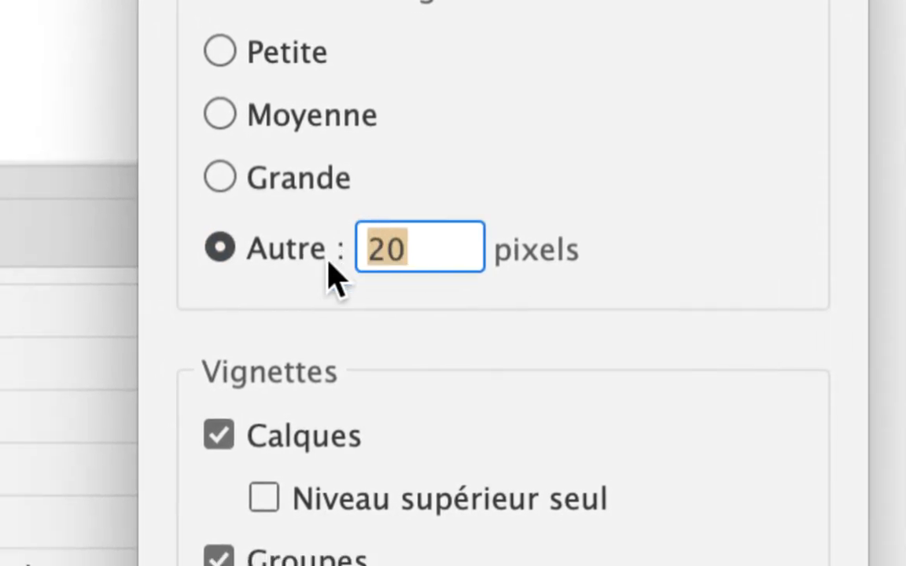
text(40)
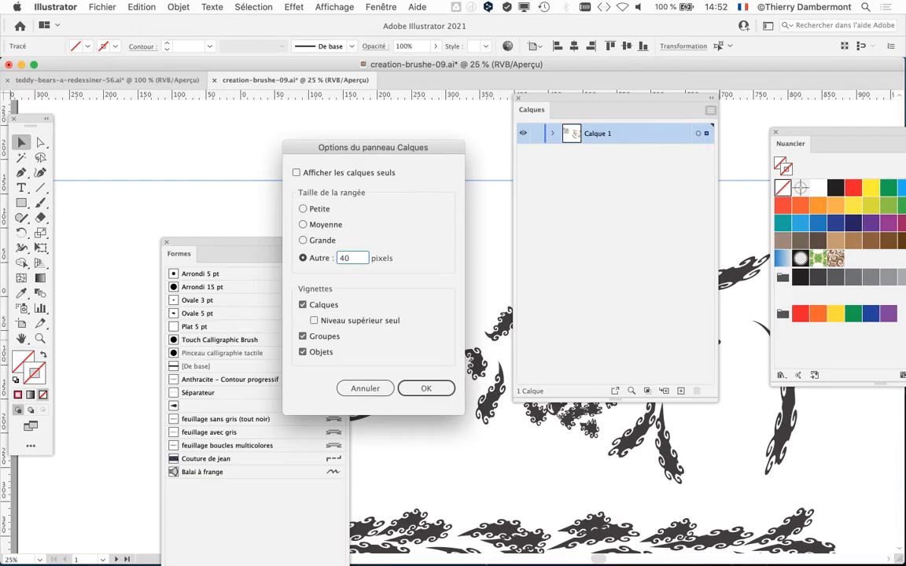
key(Return)
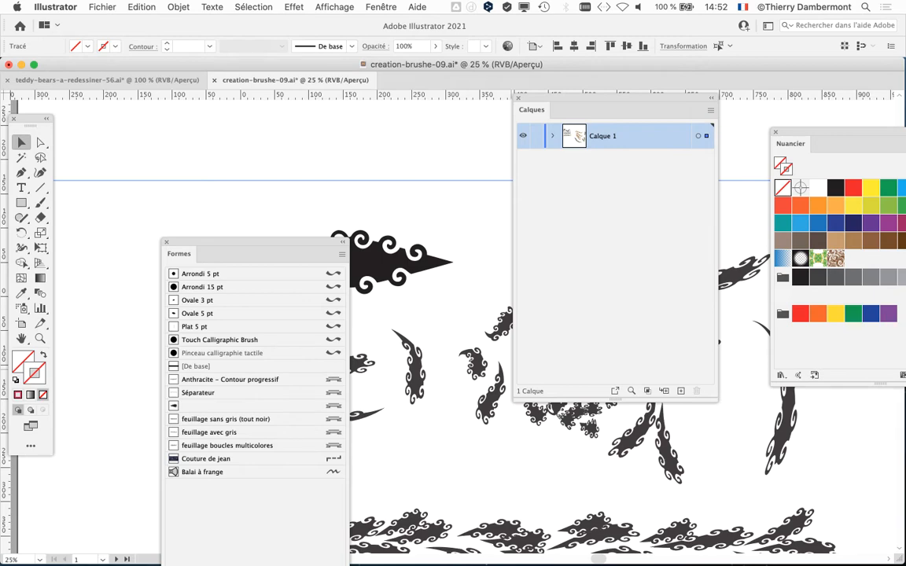
Shrink the Layers panel, then expand Calque 1 and lock the ruler guide's entry
drag(715, 401, 685, 311)
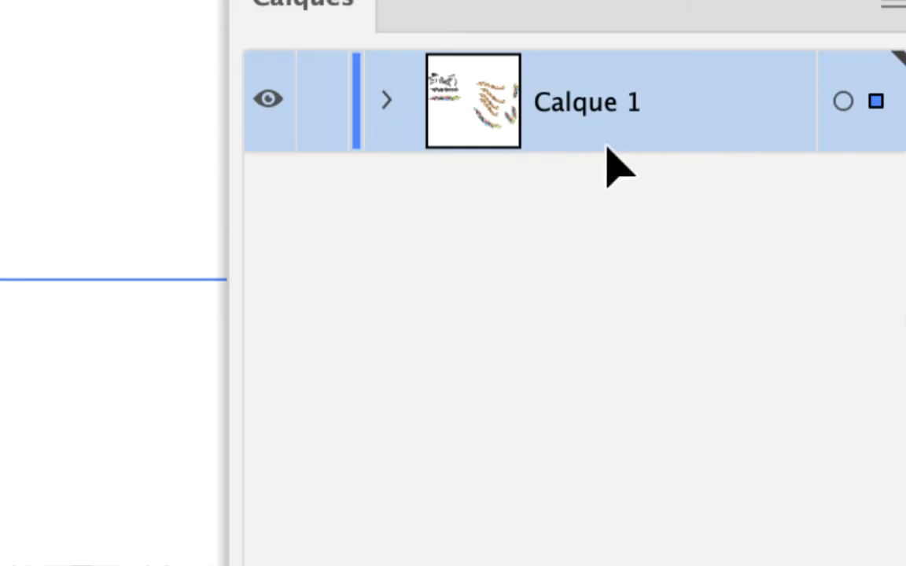
click(386, 100)
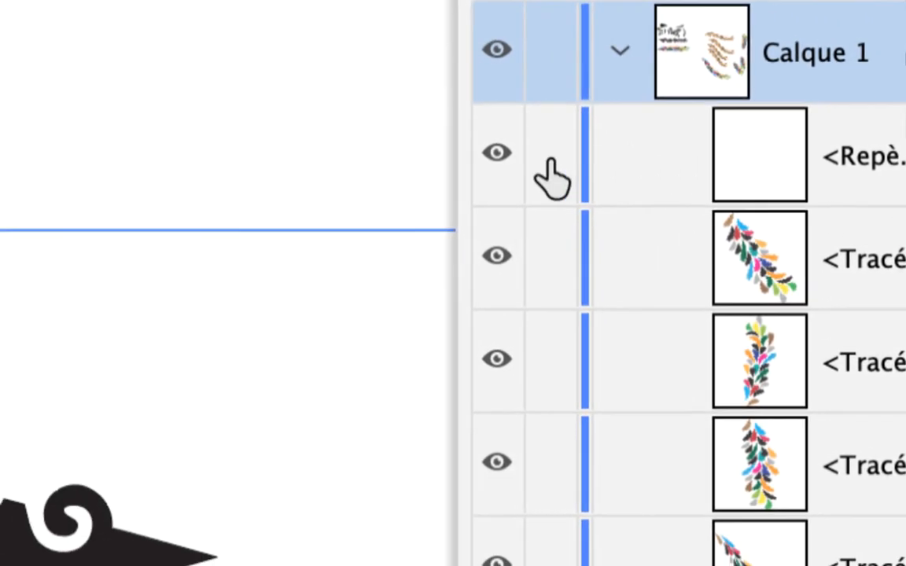
click(347, 169)
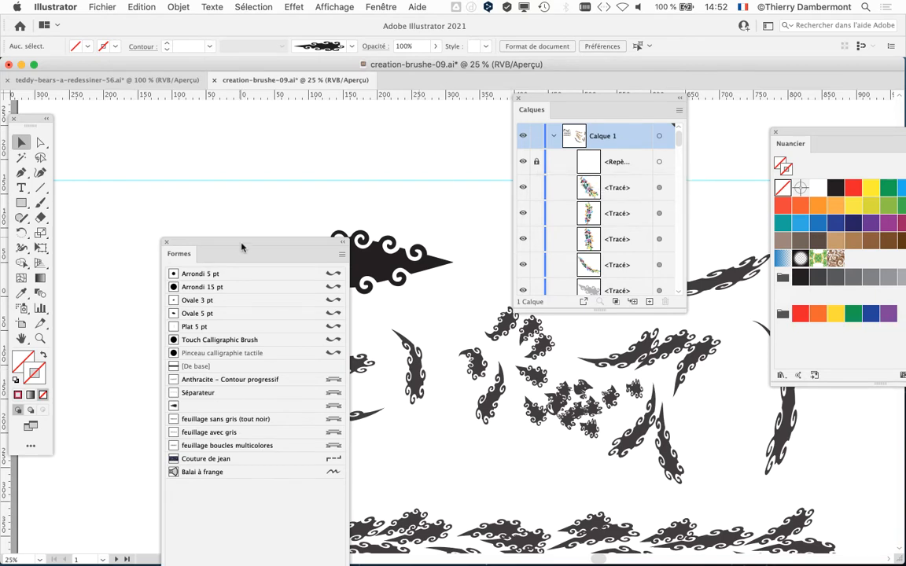
Reposition the Formes, Calques and tools panels to free the empty area around the horizontal guide
drag(243, 247, 353, 335)
scroll(178, 203, up, 1)
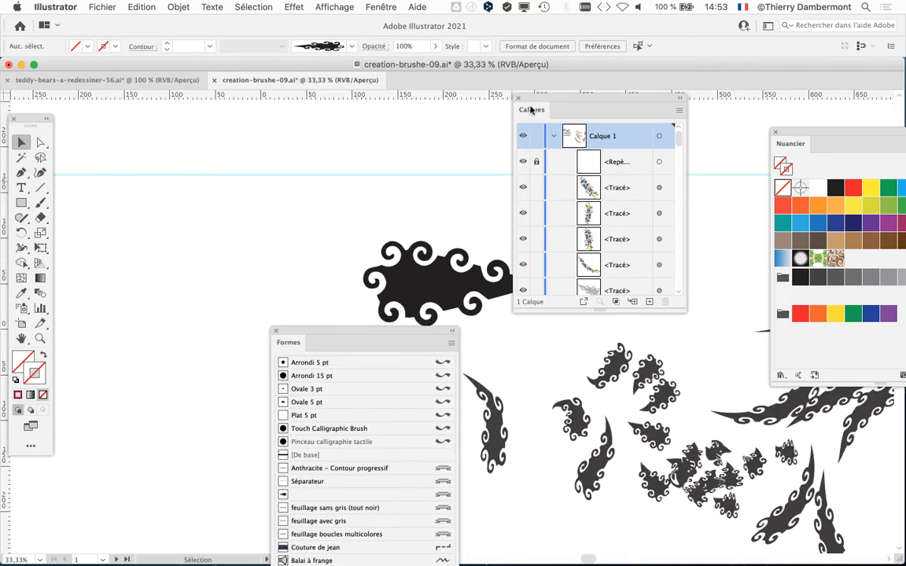
drag(535, 99, 609, 122)
drag(356, 188, 433, 220)
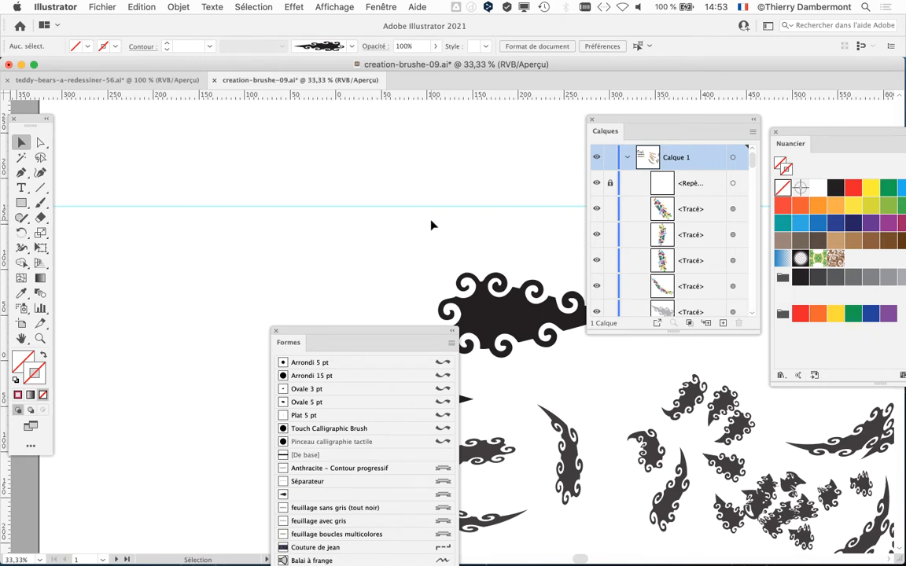
mouse_move(29, 122)
mouse_down()
mouse_move(66, 114)
mouse_move(43, 117)
mouse_up()
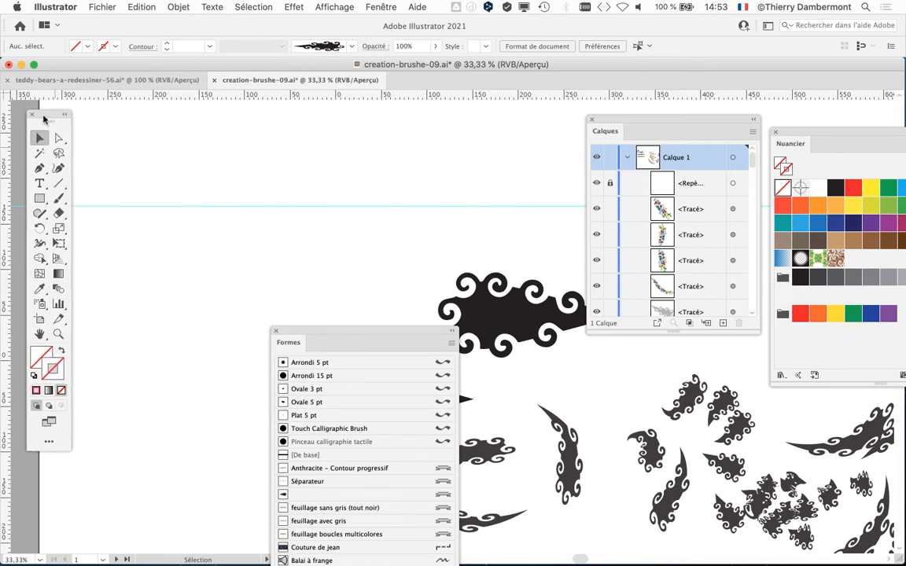
drag(46, 117, 43, 115)
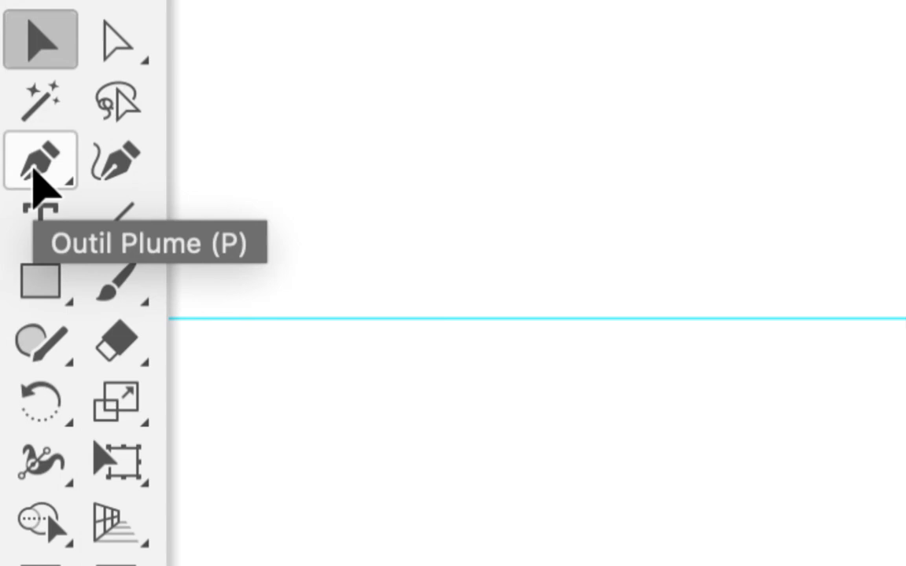
Activate the Pen tool and move the Calques and Formes panels clear of the drawing area around the guide
click(33, 167)
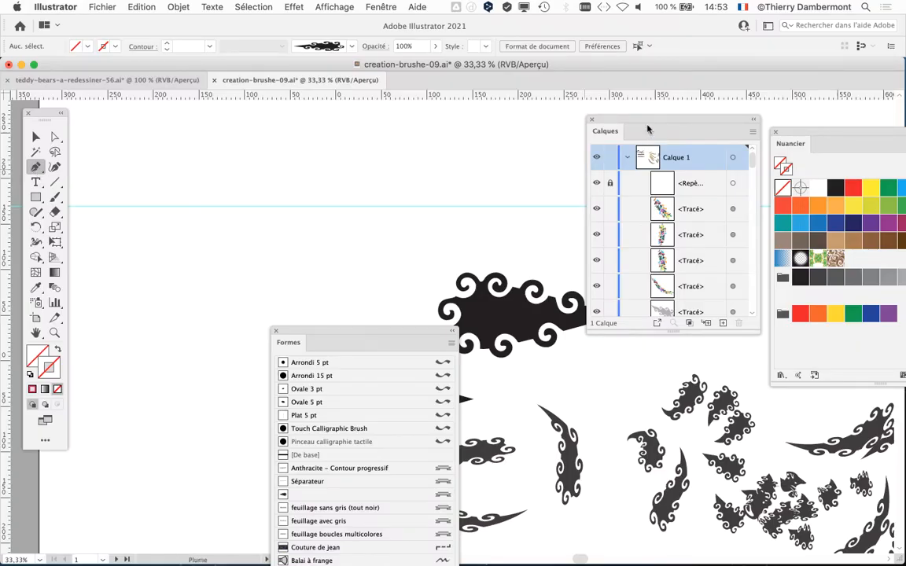
drag(630, 117, 838, 113)
drag(426, 331, 529, 439)
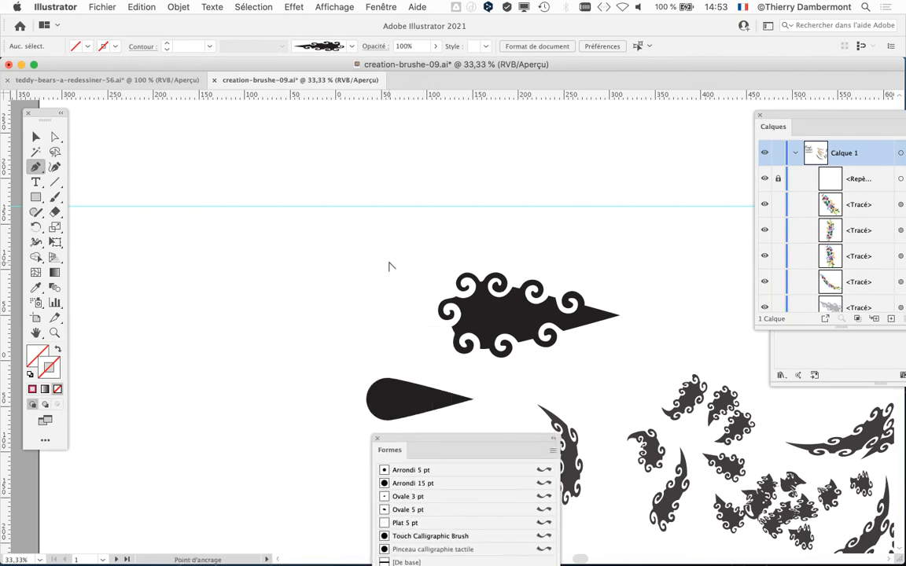
scroll(388, 263, up, 1)
scroll(424, 333, up, 3)
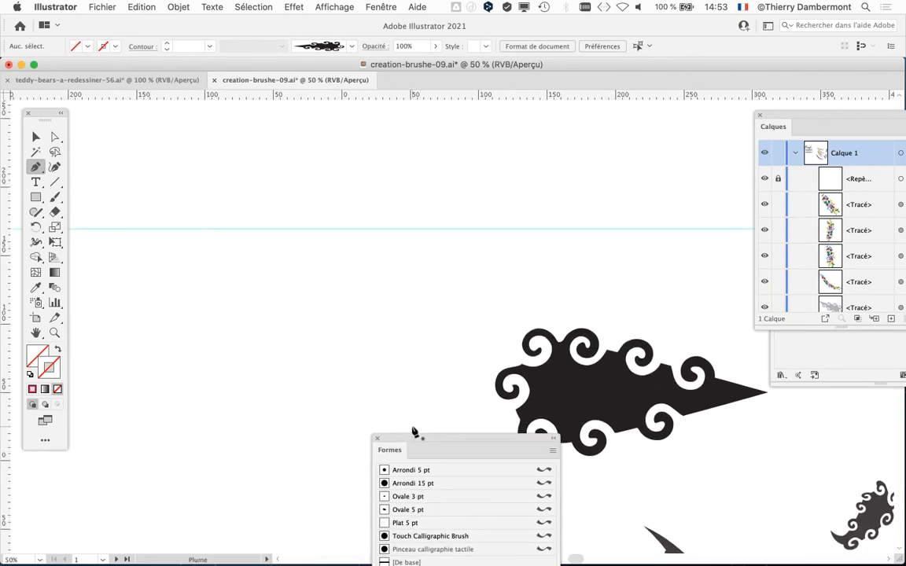
drag(465, 455, 775, 527)
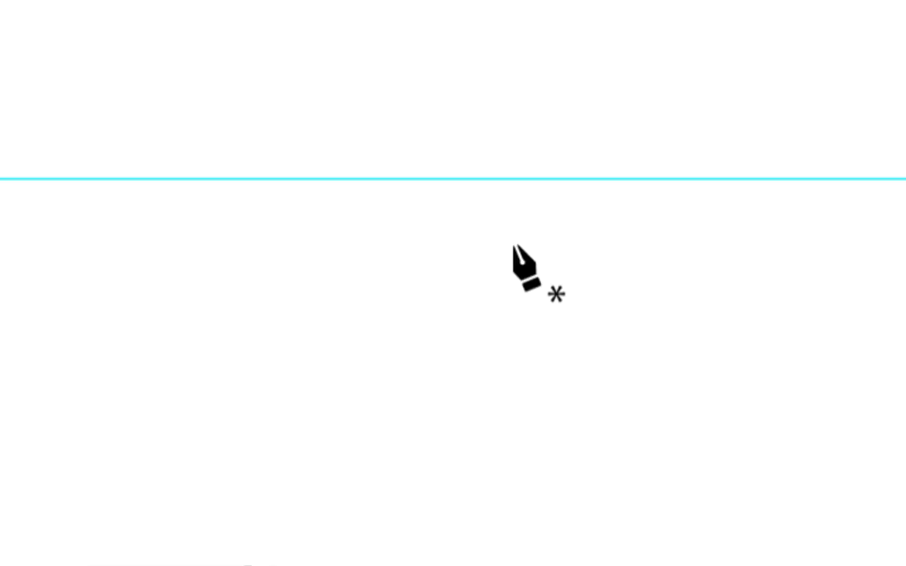
Draw a straight horizontal baseline from right to left just above the guide and add a first smooth anchor above its left end
key(Caps_Lock)
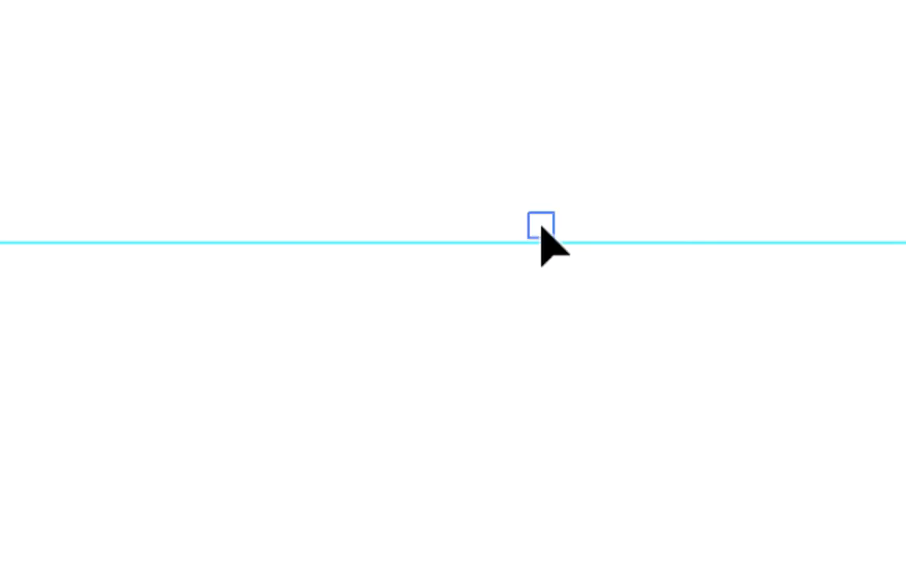
click(542, 227)
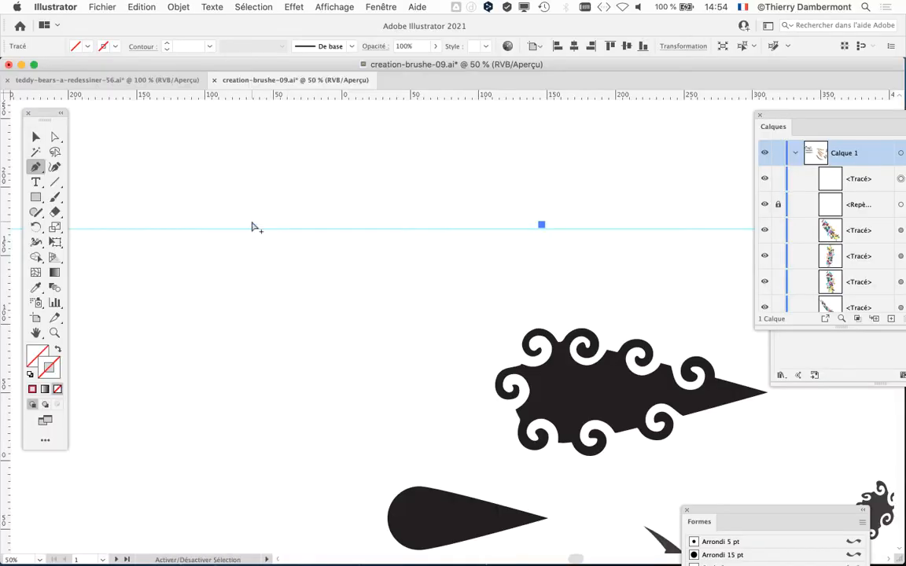
click(251, 223)
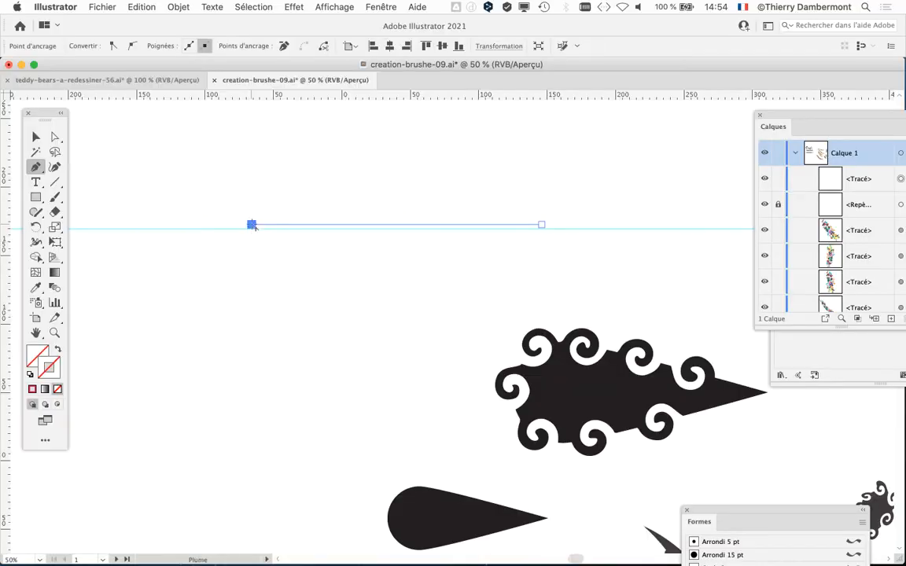
click(252, 226)
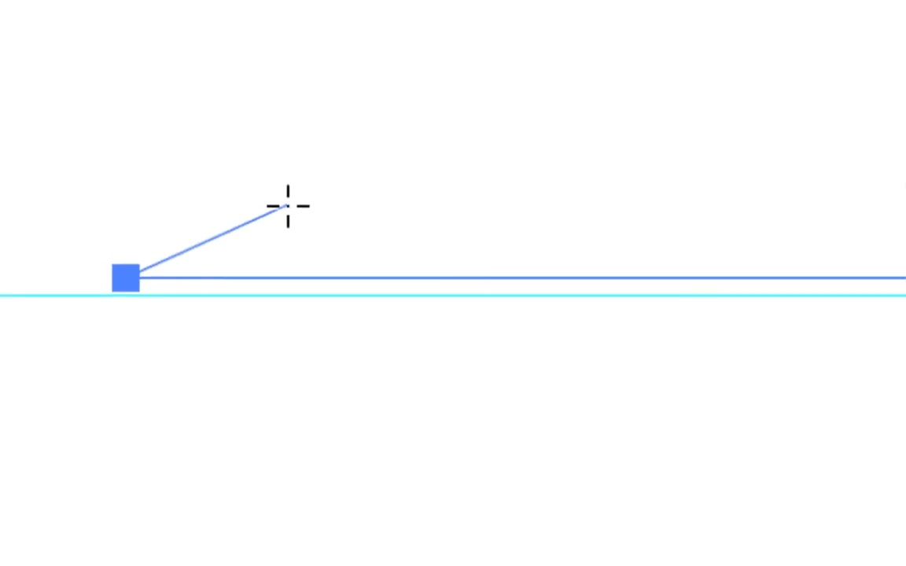
mouse_move(280, 213)
mouse_down()
mouse_move(309, 200)
mouse_move(295, 202)
mouse_up()
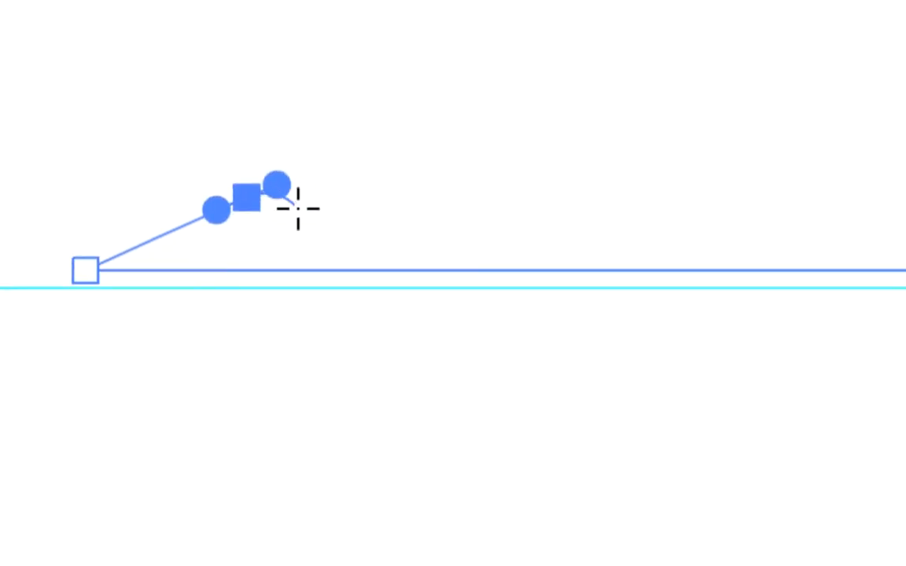
Move the first smooth anchor farther along the leaf's upper edge and lengthen its incoming handle to round the curve
key(a)
drag(247, 196, 333, 89)
drag(305, 189, 271, 202)
key(p)
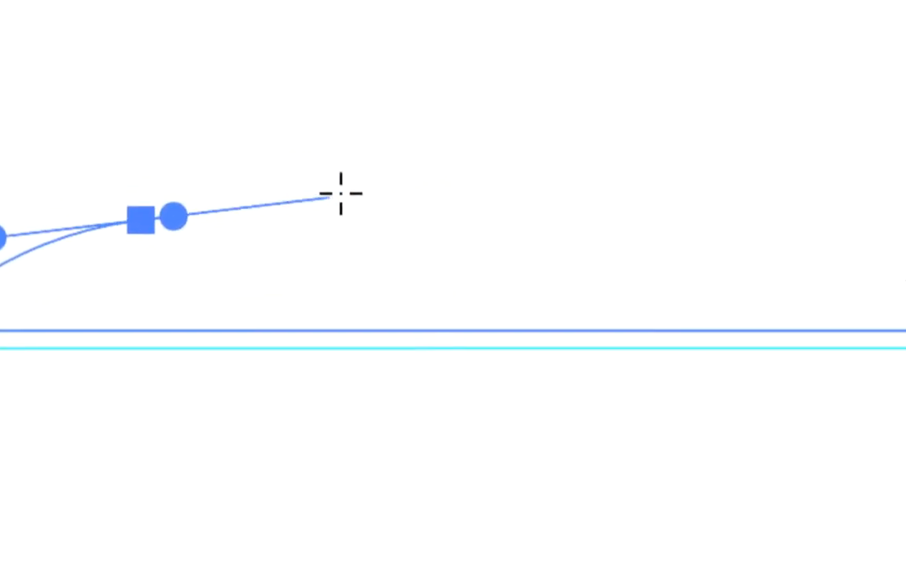
Continue the leaf's upper edge with two smooth anchors up to the crest, lengthening their incoming handles to round the curves
drag(415, 161, 436, 151)
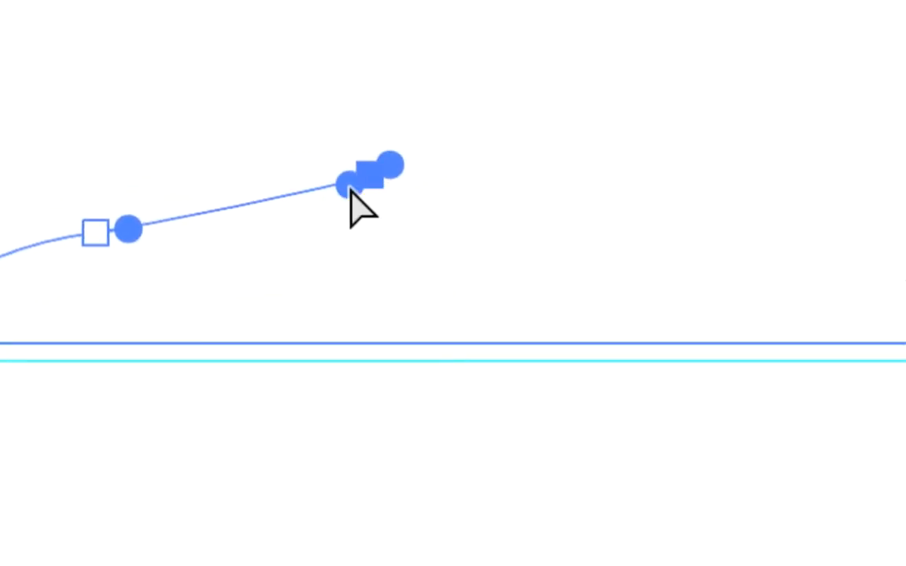
drag(350, 191, 278, 214)
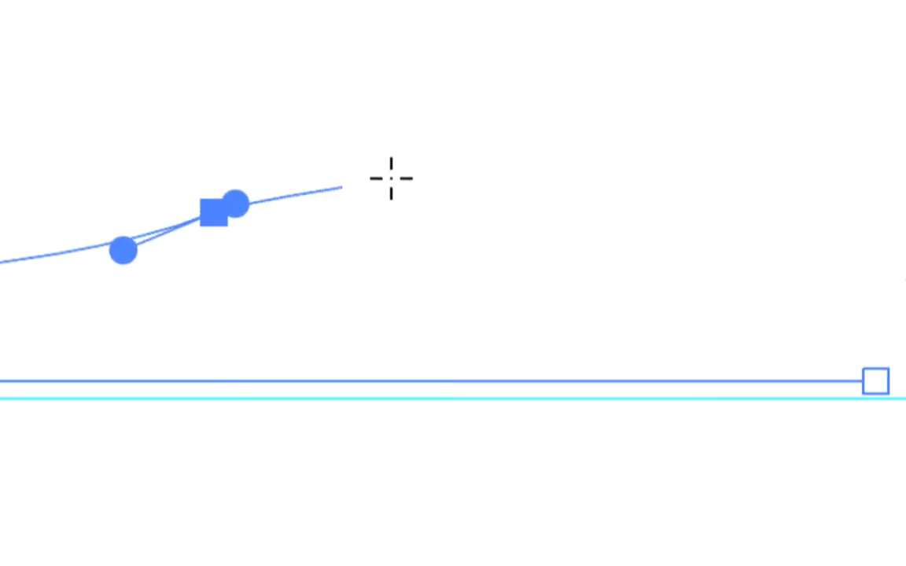
drag(595, 131, 629, 131)
drag(563, 133, 485, 115)
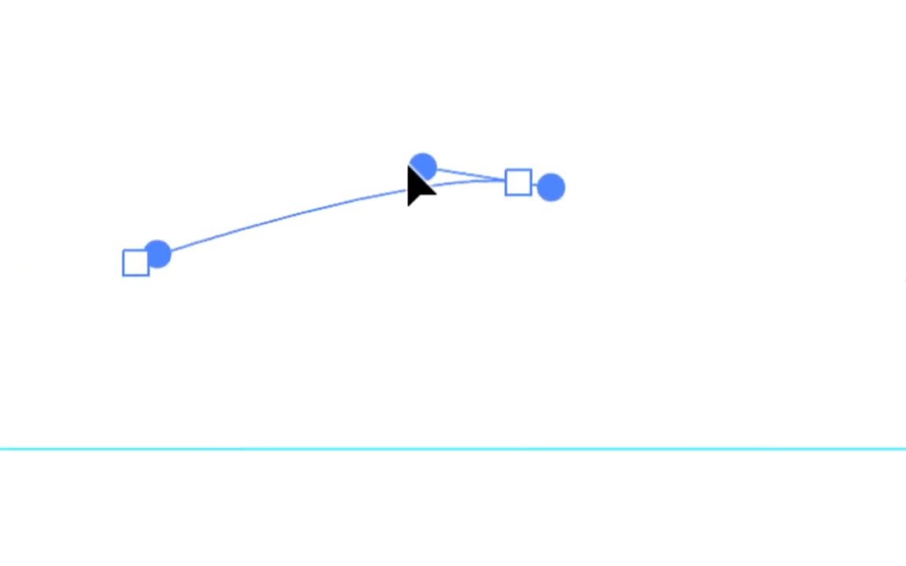
drag(407, 165, 356, 162)
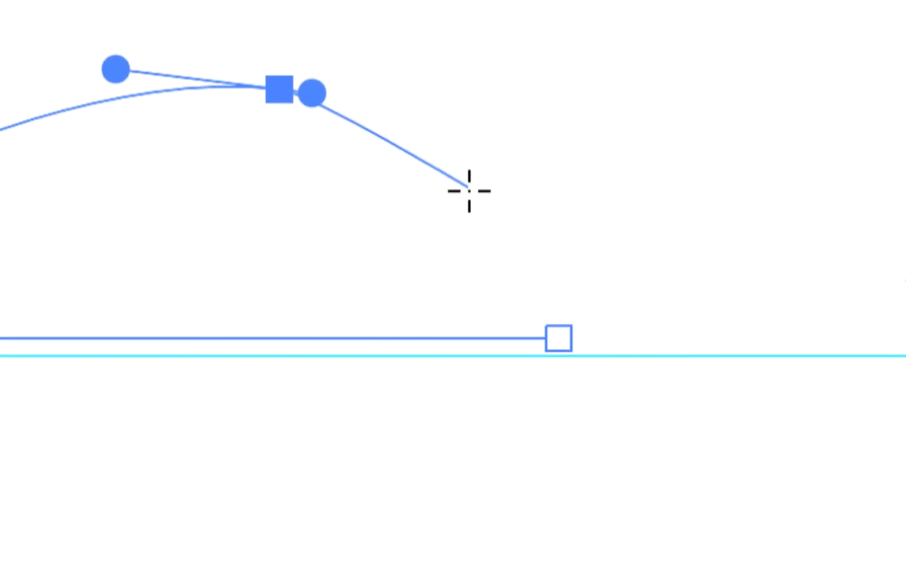
Bring the upper edge down from the crest to just above the baseline's right end, flattening the curve at its last anchor
drag(469, 190, 525, 239)
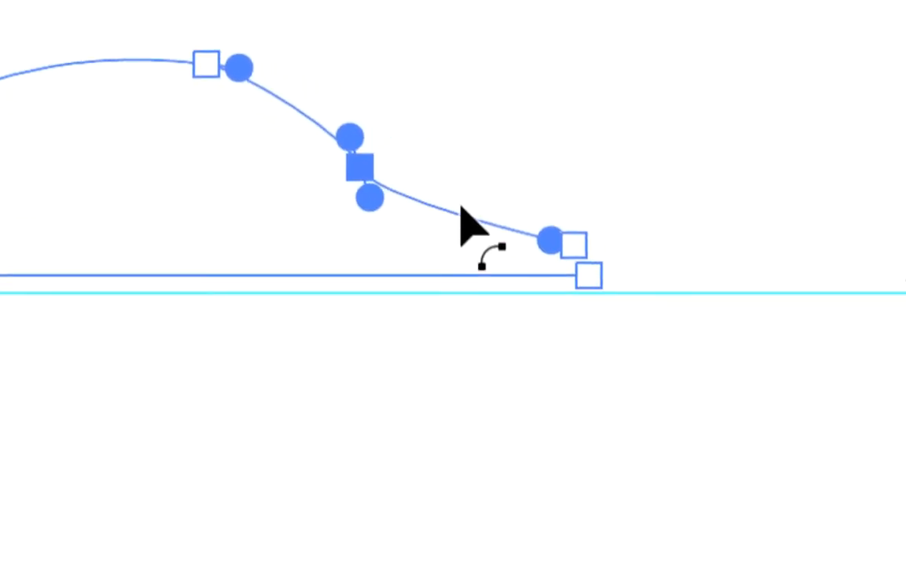
drag(546, 238, 443, 248)
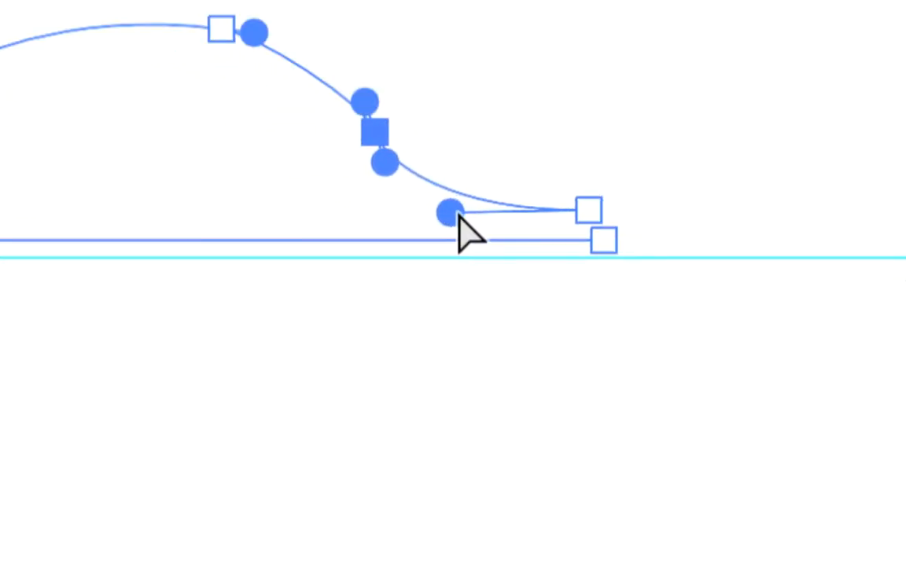
drag(459, 214, 428, 212)
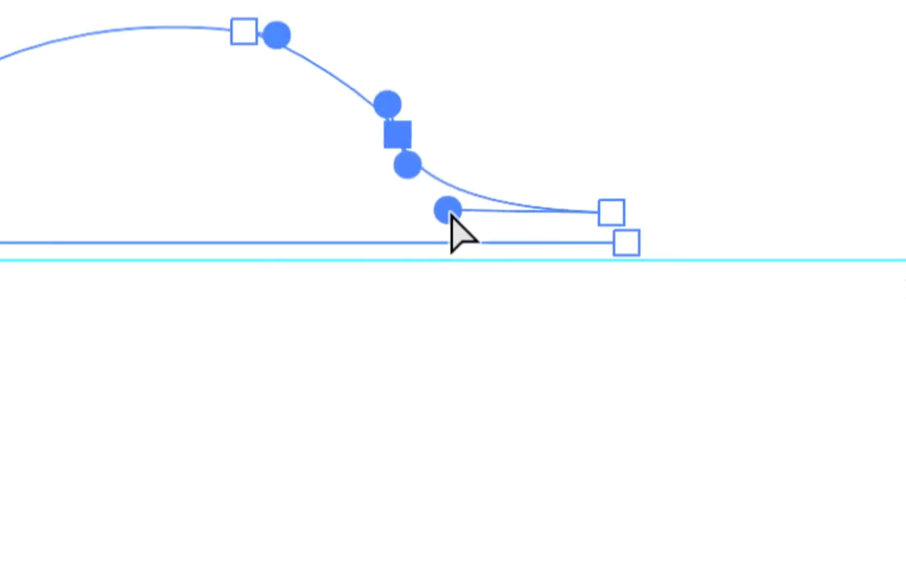
click(611, 213)
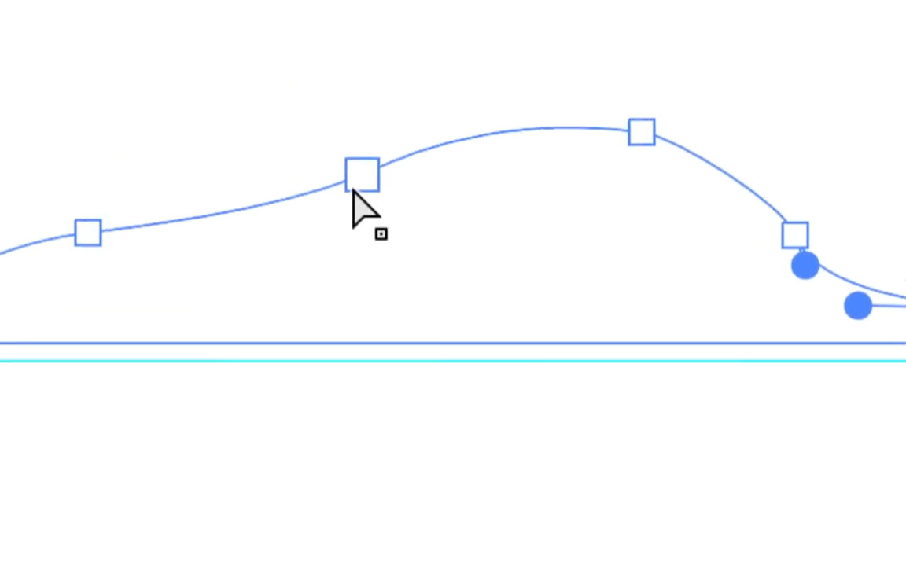
Try to shift the first anchor of the upper edge slightly to the left, then undo the adjustment
click(88, 234)
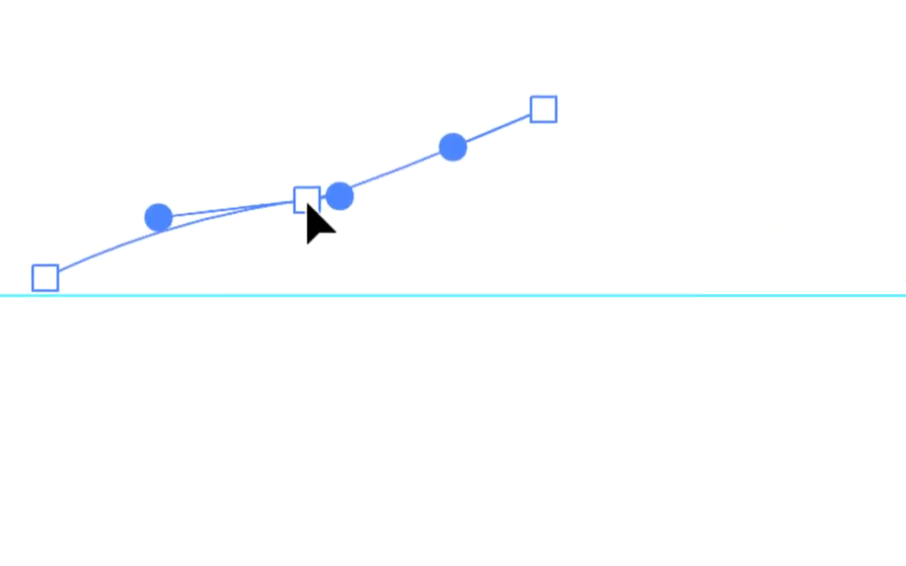
drag(307, 203, 282, 201)
key(ctrl+z)
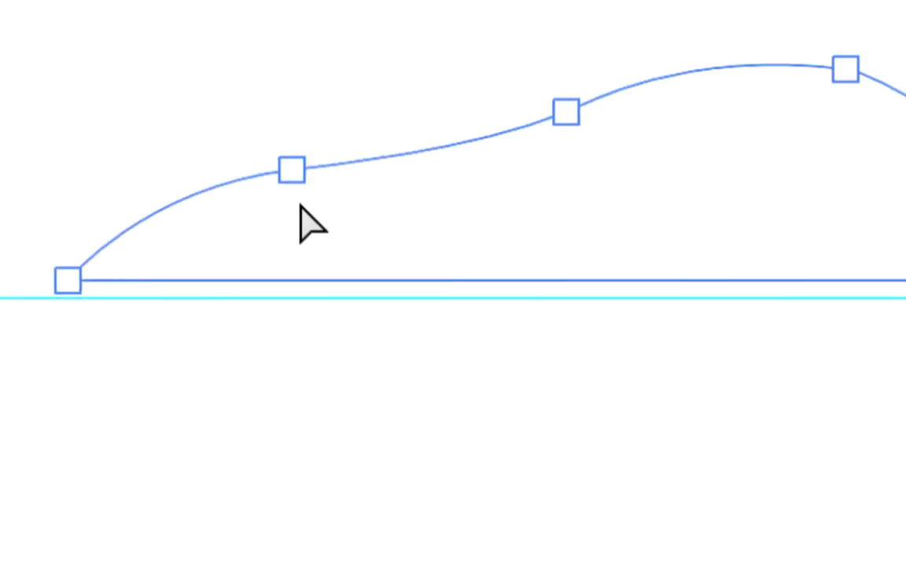
Undo the upper-edge drawing back to the baseline and its first smooth anchor
key(ctrl+z)
key(ctrl+z)
key(ctrl+z)
key(ctrl+z)
key(ctrl+z)
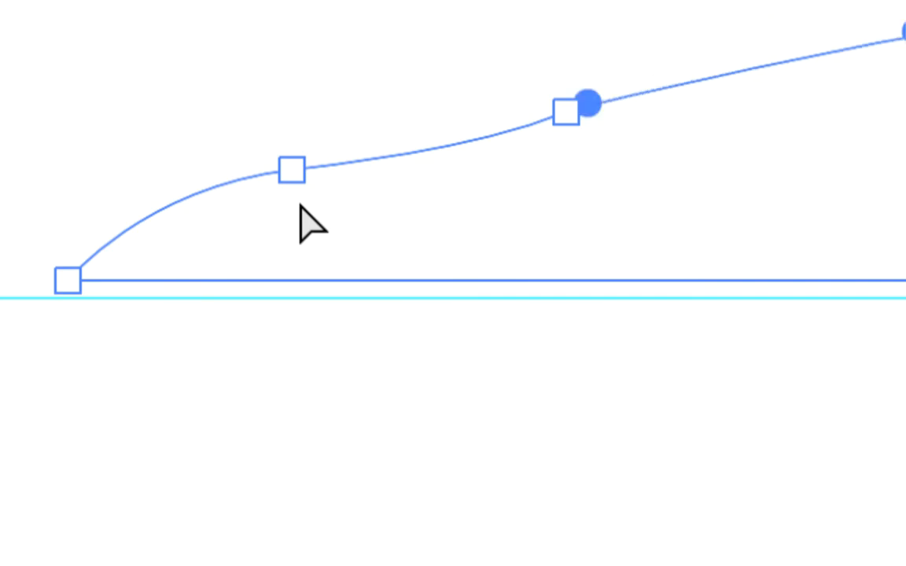
key(ctrl+z)
key(ctrl+z)
key(ctrl+z)
key(ctrl+z)
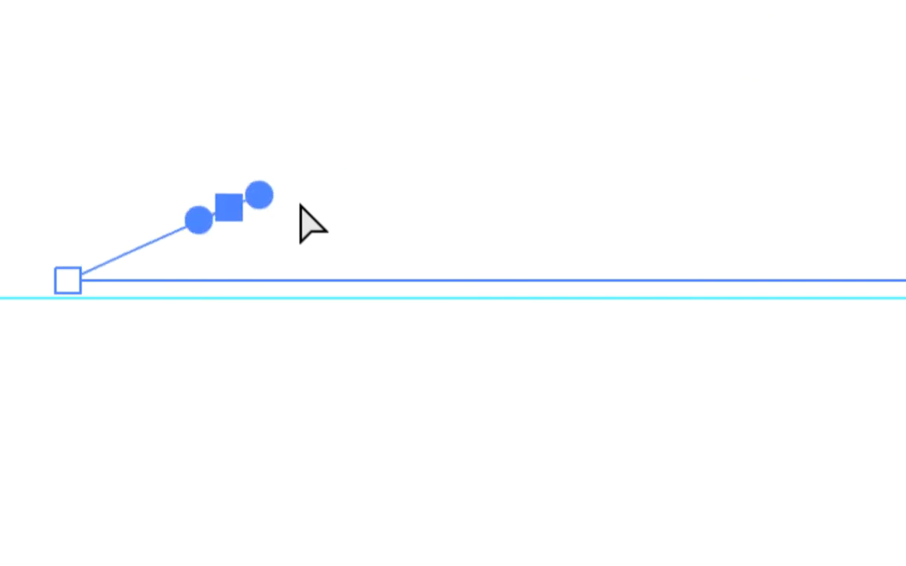
Undo the first smooth anchor and the baseline, leaving only the guide
key(ctrl+z)
key(ctrl+z)
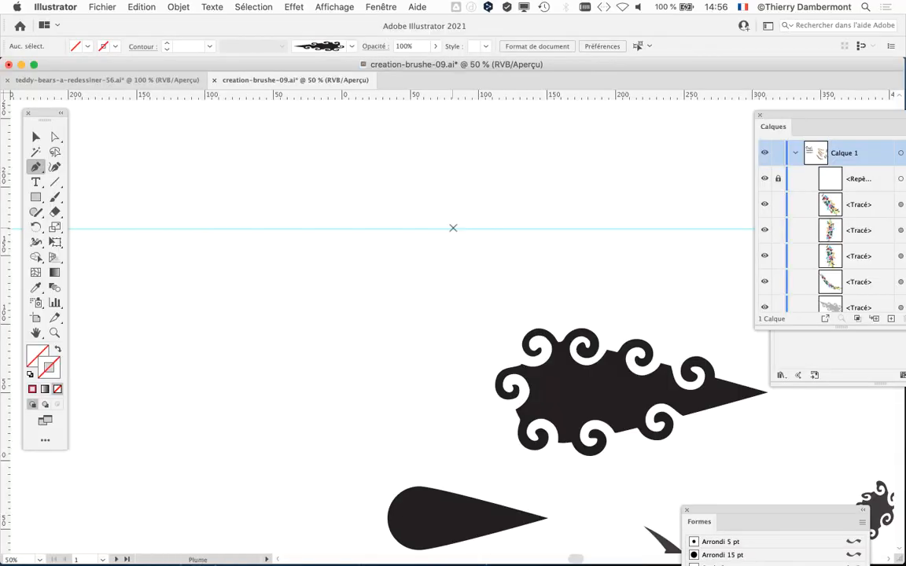
drag(489, 245, 535, 298)
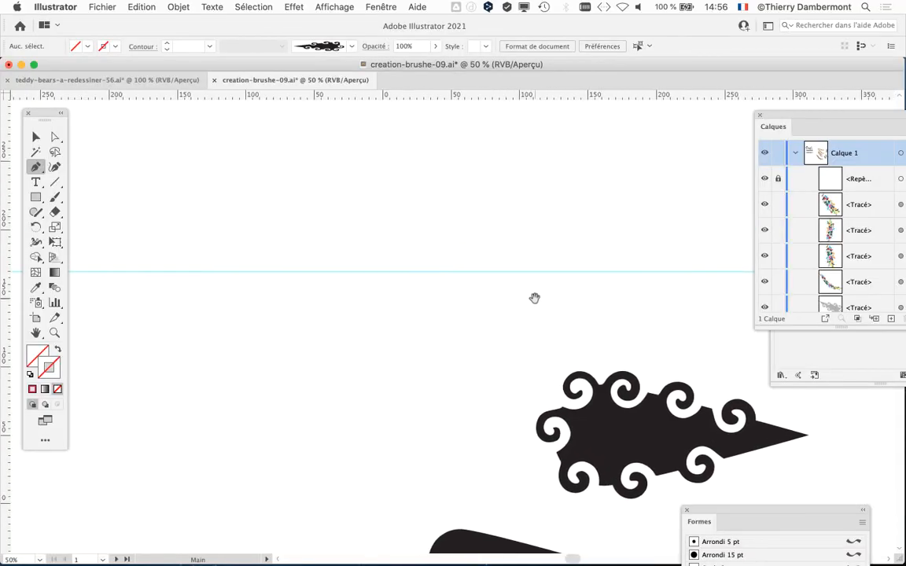
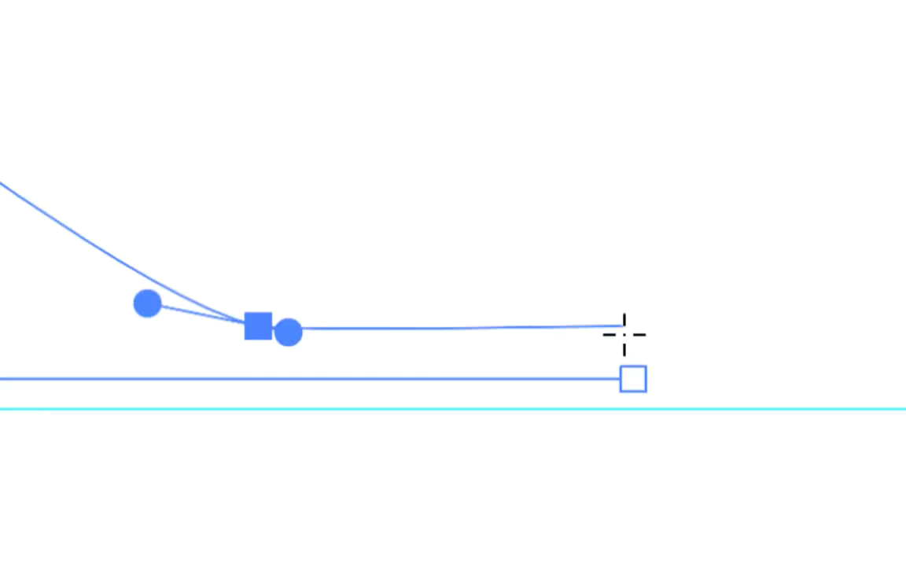
Extend the leaf's upper edge to an end anchor directly above the baseline's right end
click(624, 325)
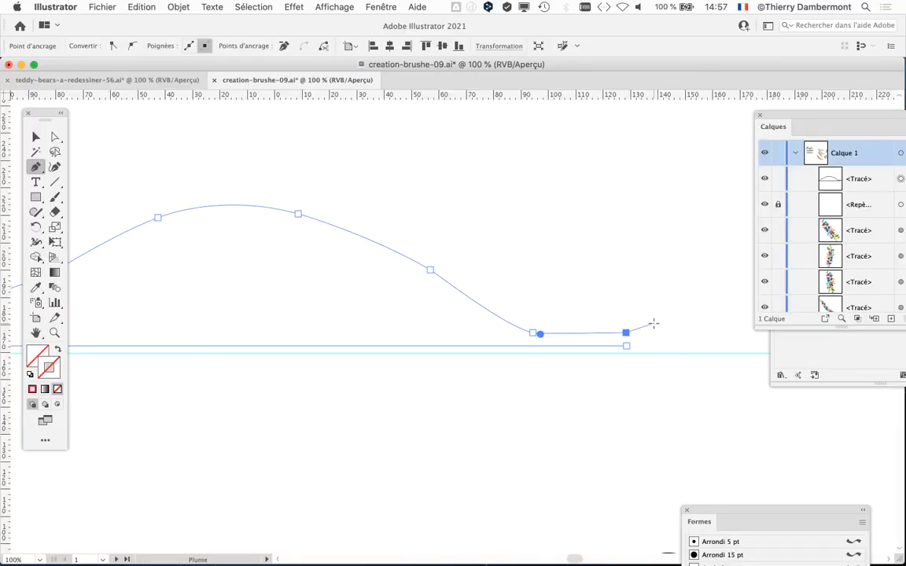
drag(437, 415, 519, 406)
key(super+minus)
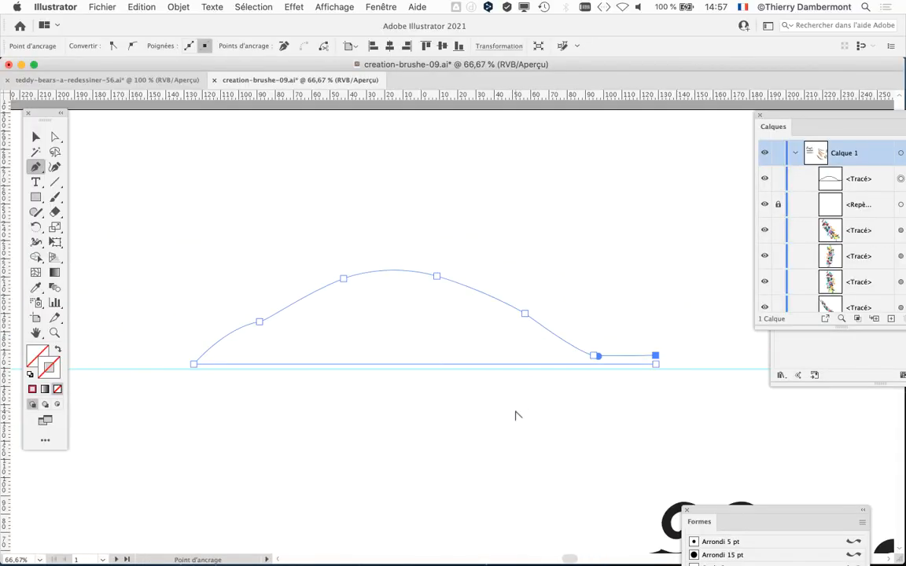
Undo the entire leaf outline, including its upper edge and baseline, back to the bare guide
key(super+z)
key(super+z)
key(super+z)
key(super+z)
key(super+z)
key(super+z)
key(super+z)
key(super+z)
key(super+z)
key(super+z)
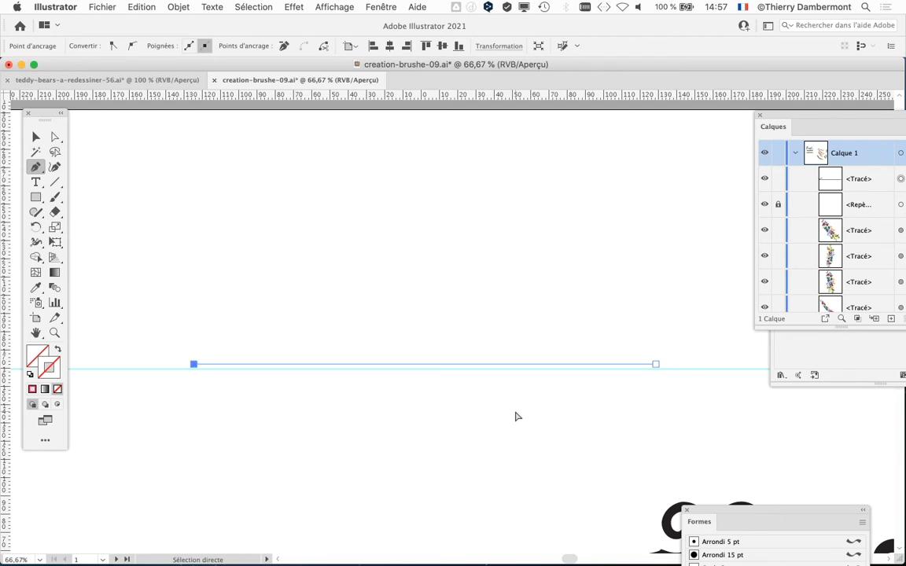
key(super+z)
key(super+z)
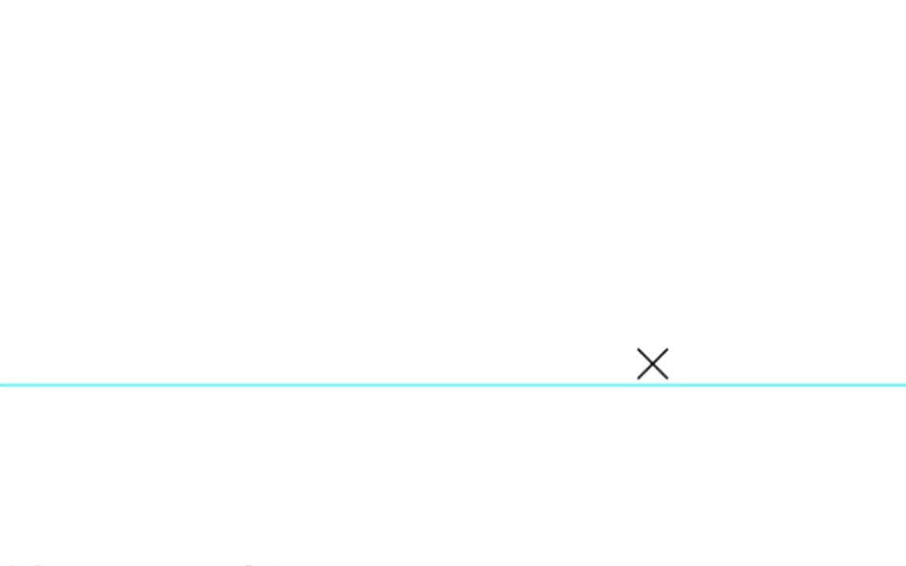
Draw a horizontal baseline just above the guide from right to left, and start the upper edge with a smooth anchor above its left end
click(652, 364)
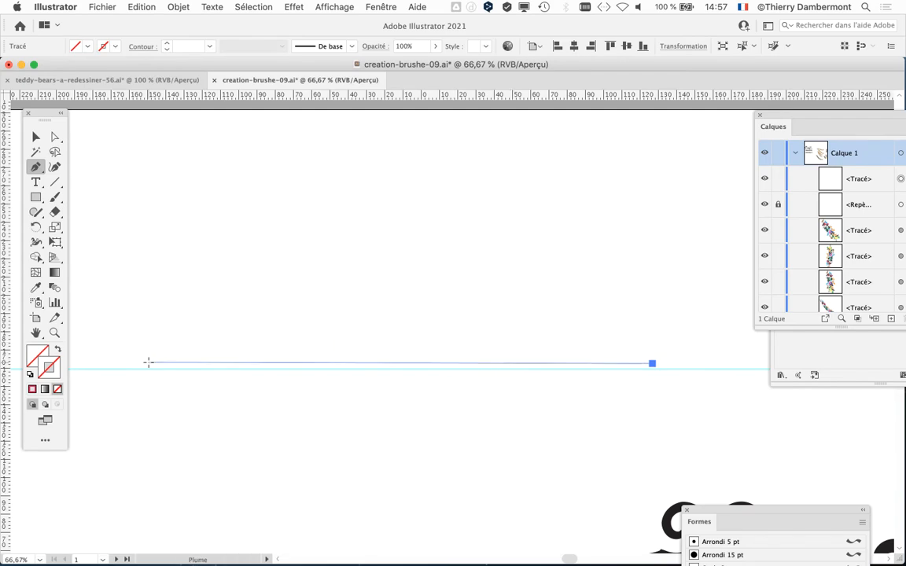
click(145, 364)
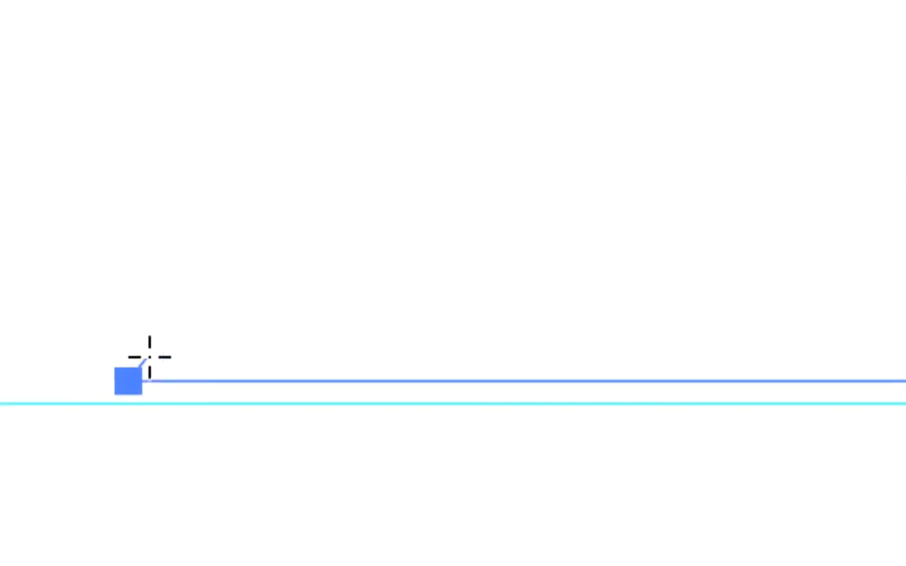
drag(182, 334, 205, 322)
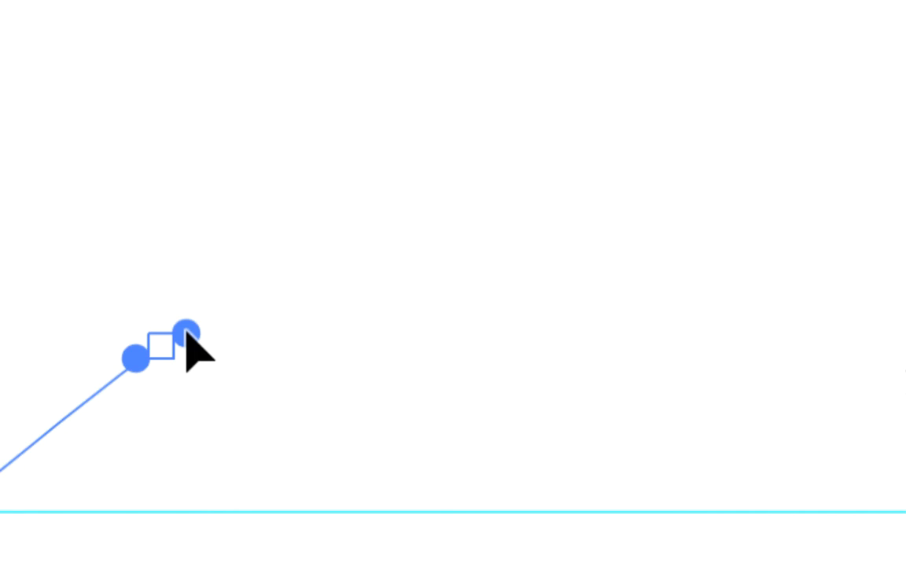
mouse_move(187, 332)
mouse_down()
mouse_move(190, 374)
mouse_move(188, 308)
mouse_move(187, 333)
mouse_up()
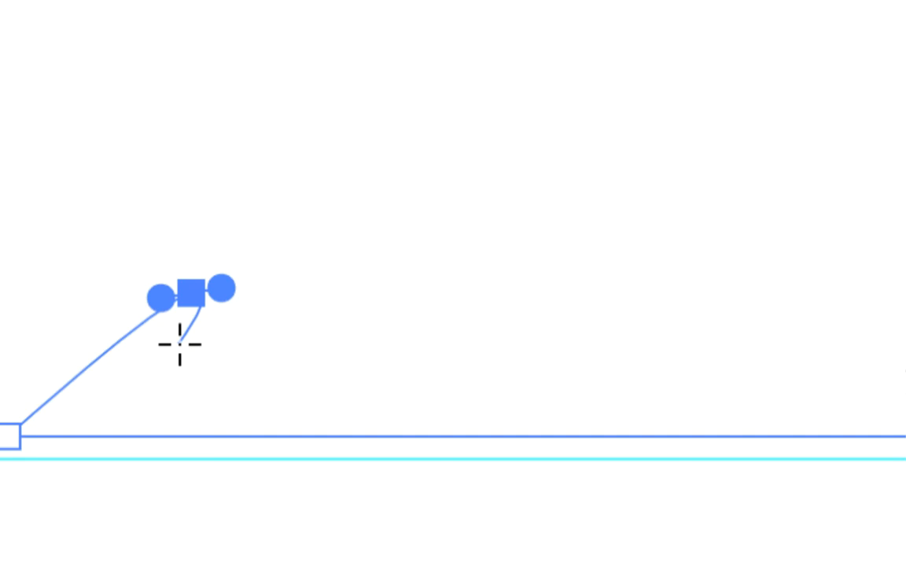
Move the upper edge's first smooth anchor to the right and lengthen its incoming handle to round the curve
key(a)
drag(192, 295, 331, 276)
drag(209, 329, 162, 344)
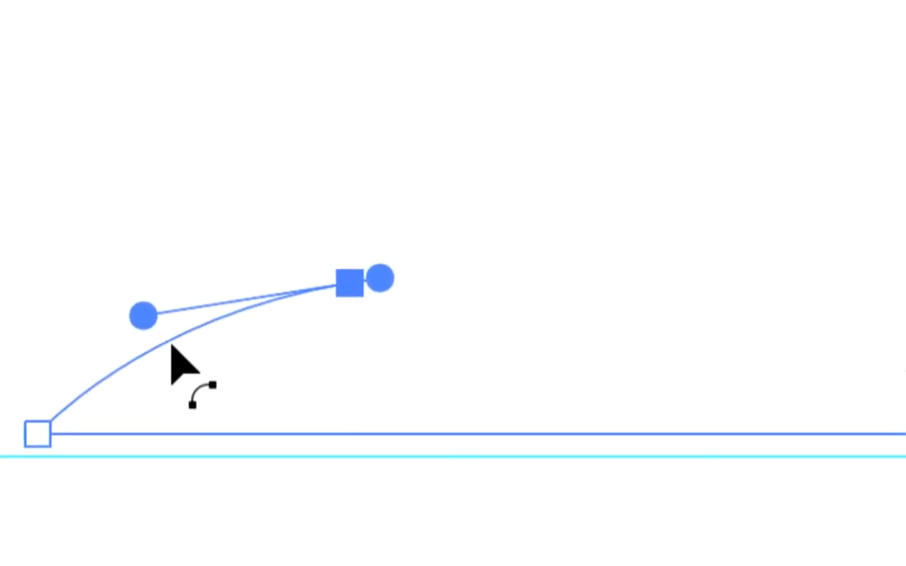
Add two smooth anchors rising to the leaf's crest, lengthening their incoming handles to round the curves
key(p)
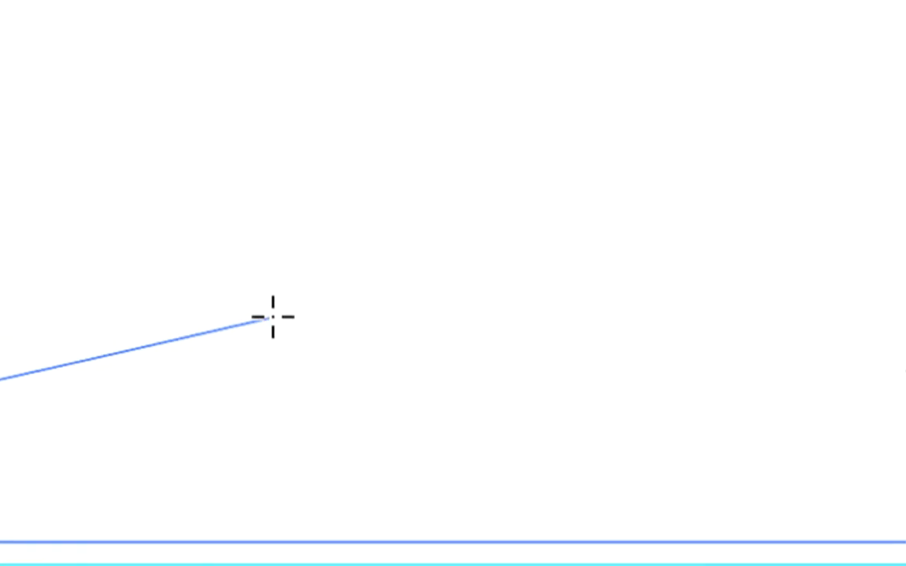
drag(653, 210, 674, 197)
key(a)
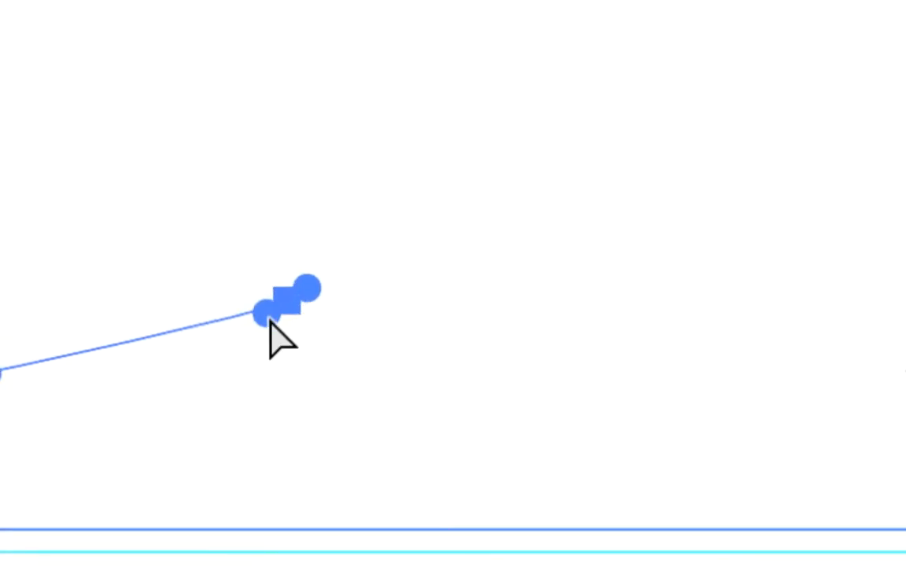
drag(237, 338, 133, 373)
key(p)
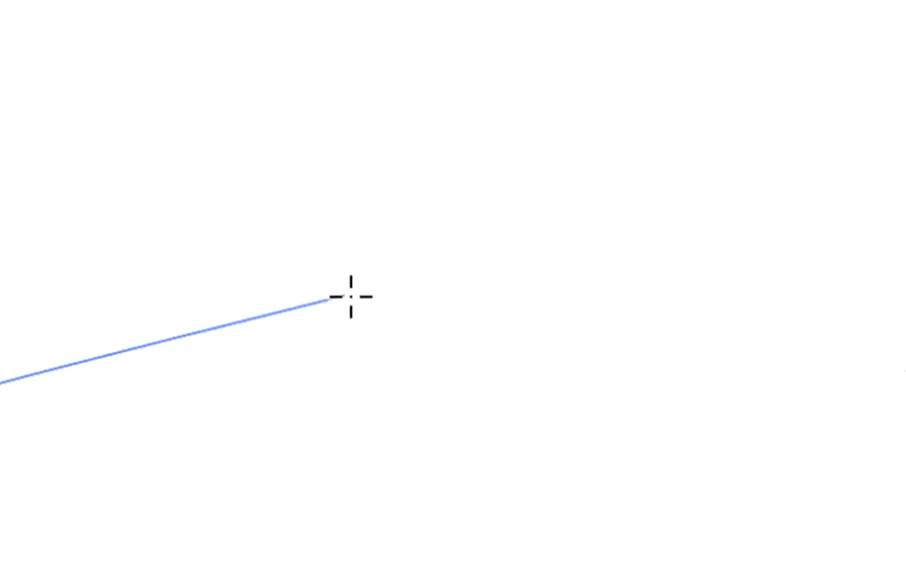
drag(739, 179, 767, 182)
key(a)
drag(347, 299, 163, 308)
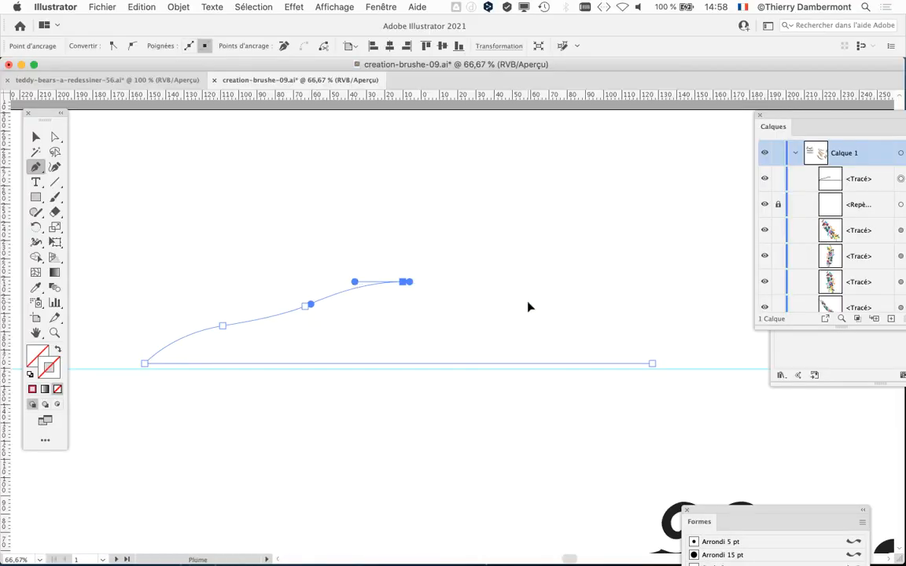
Bring the upper edge down from the crest through two smooth anchors to an end anchor directly above the baseline's right end
drag(528, 302, 499, 287)
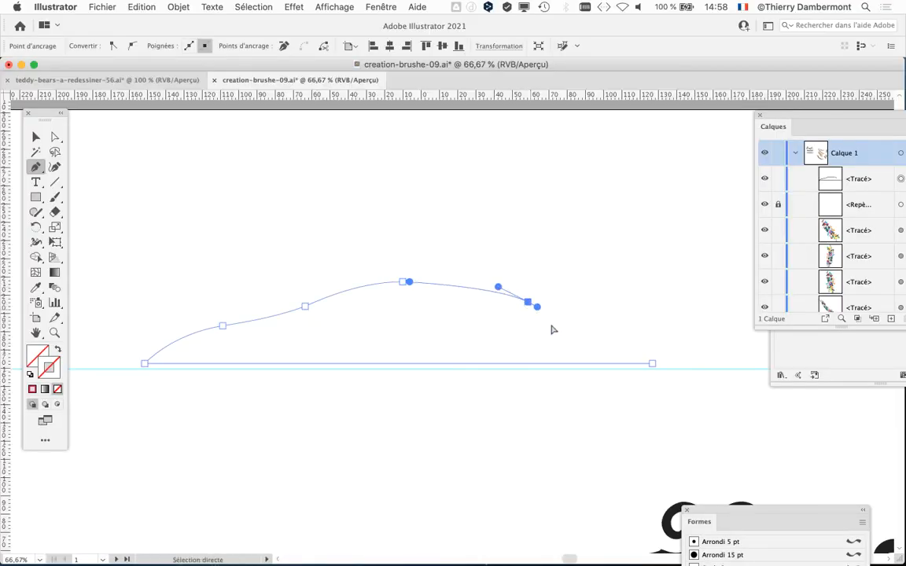
click(590, 351)
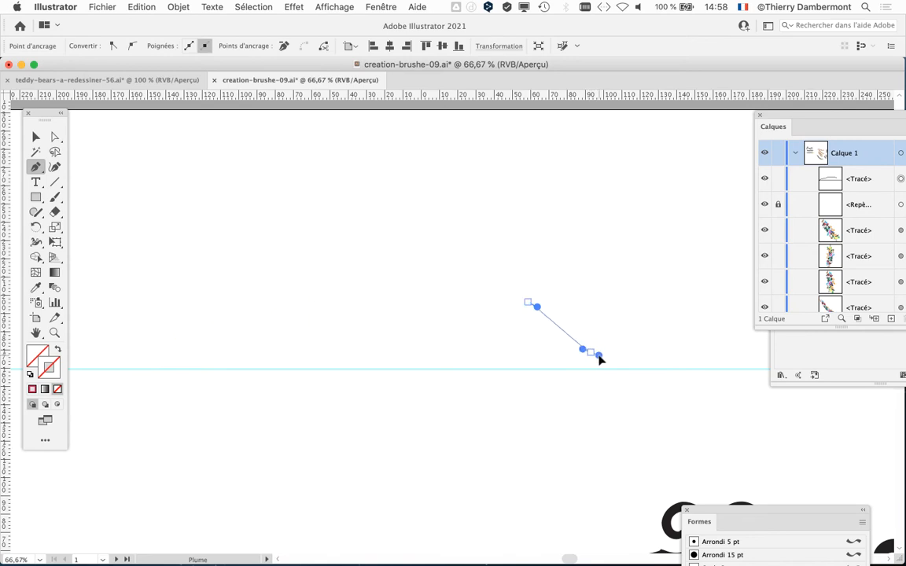
drag(586, 353, 566, 343)
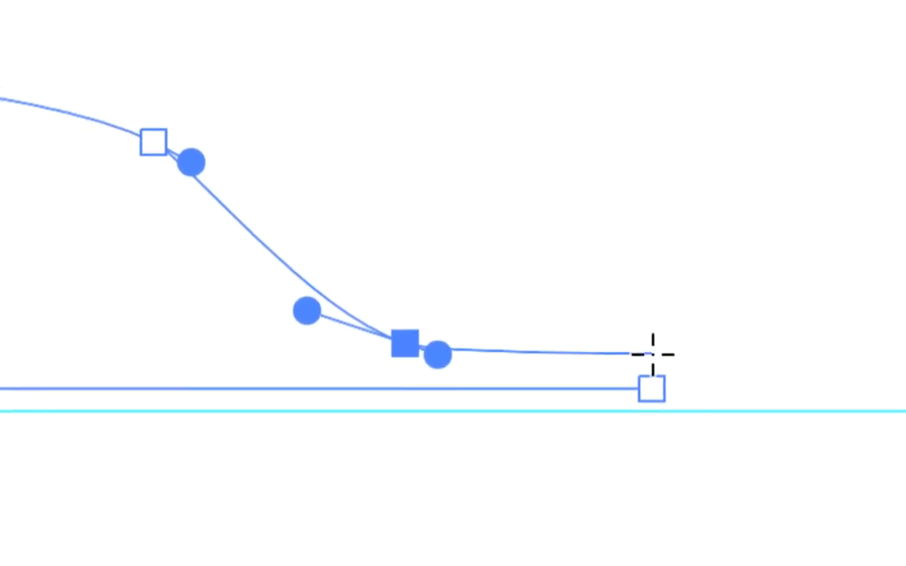
click(652, 354)
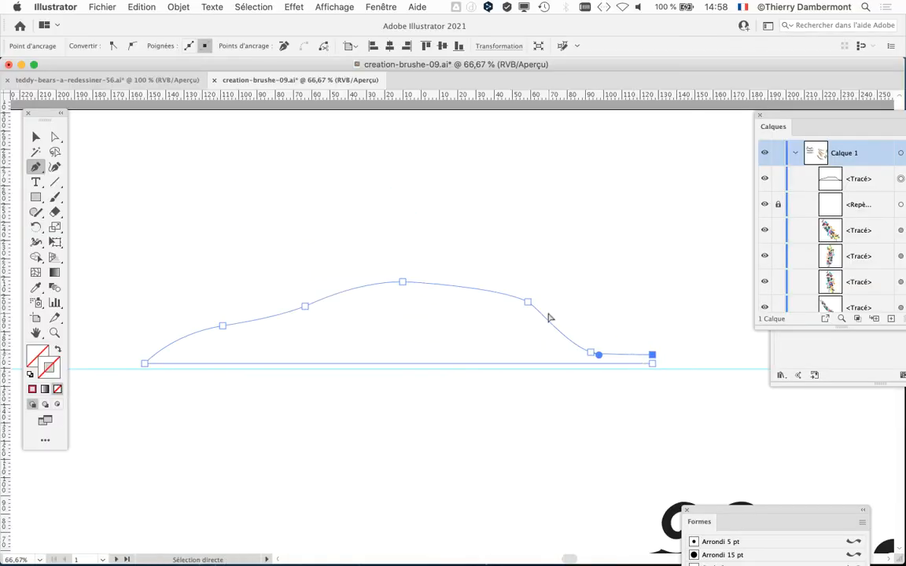
Reshape the upper edge into a fuller hump by lowering its first anchor, raising the next two, and repositioning the anchor after the crest
drag(532, 307, 506, 308)
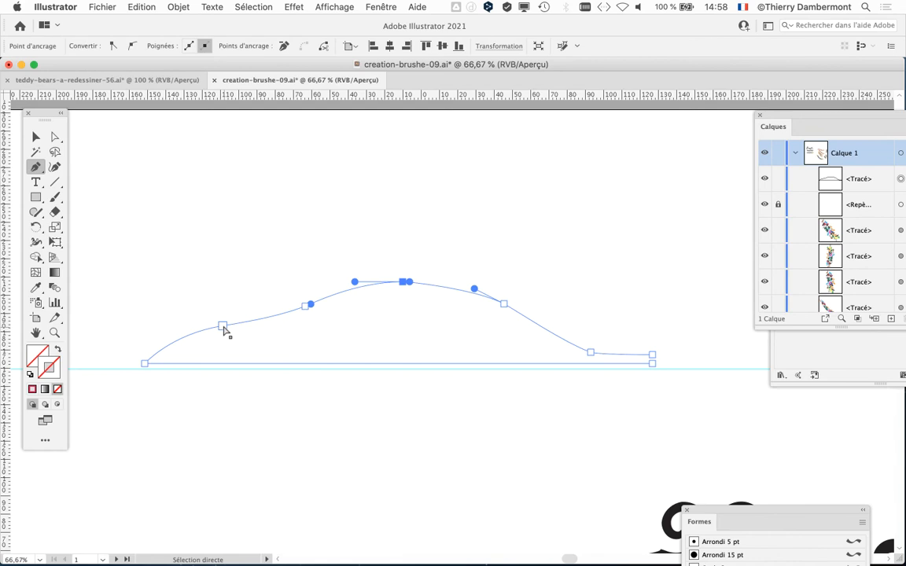
mouse_move(224, 330)
mouse_down()
mouse_move(228, 352)
mouse_move(227, 342)
mouse_up()
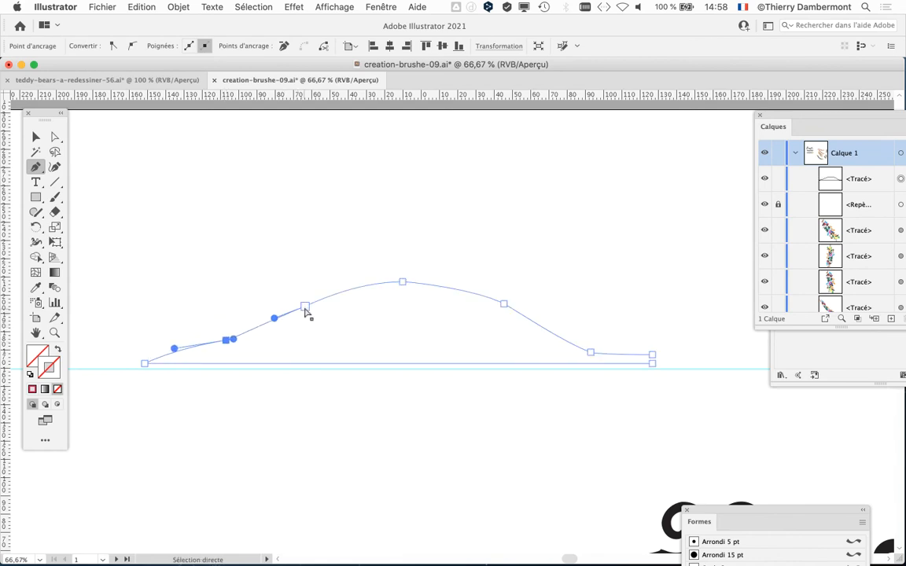
drag(307, 312, 302, 290)
drag(405, 283, 410, 256)
drag(507, 305, 521, 277)
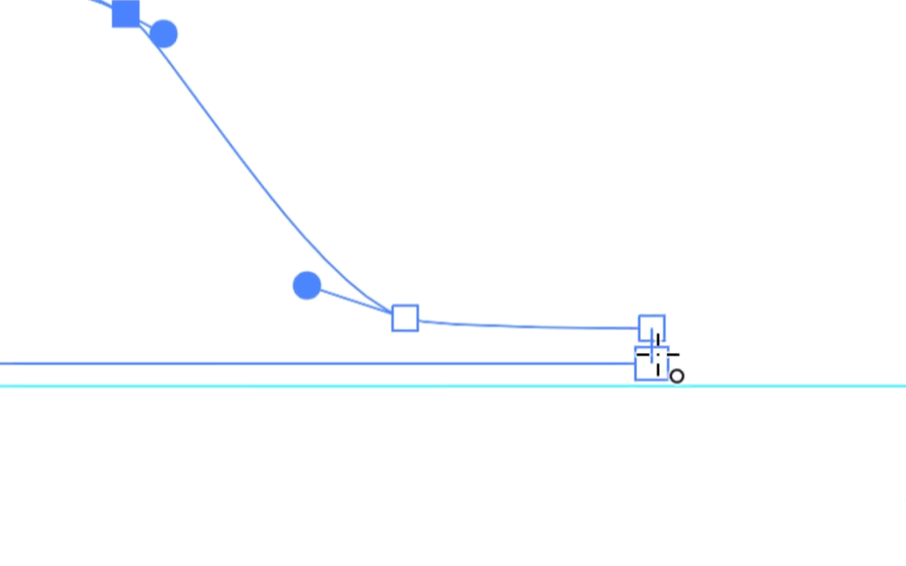
Try to join the outline's two open endpoints at the baseline's right end
key(ctrl+alt)
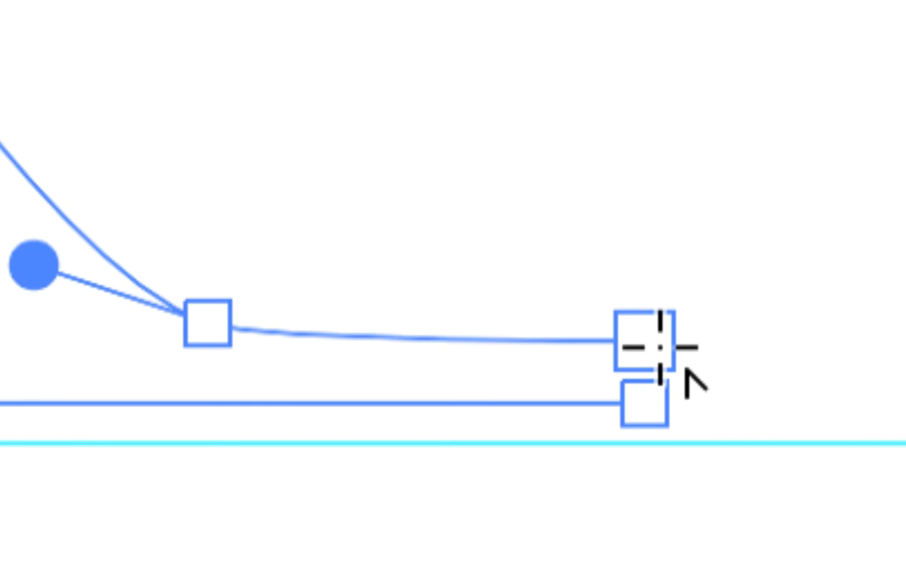
key(ctrl)
key(super+j)
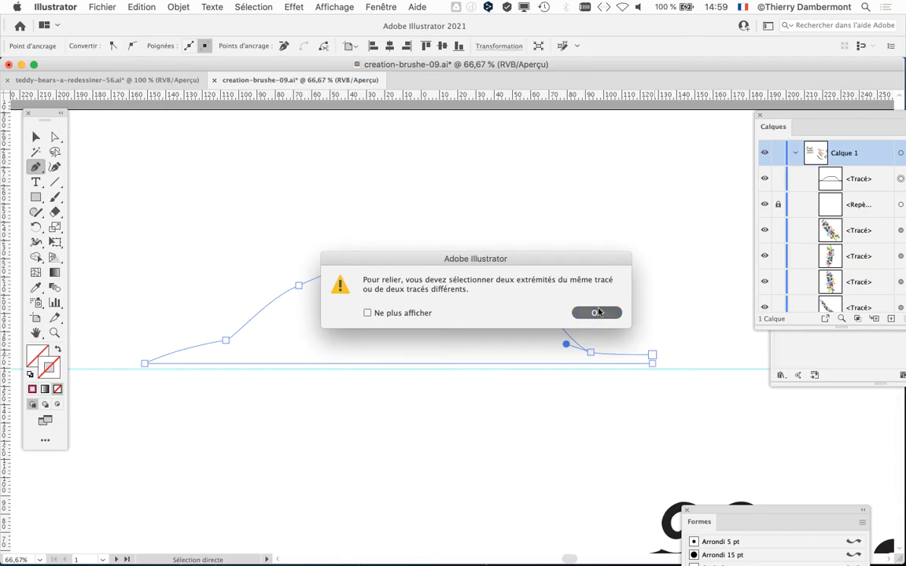
click(598, 312)
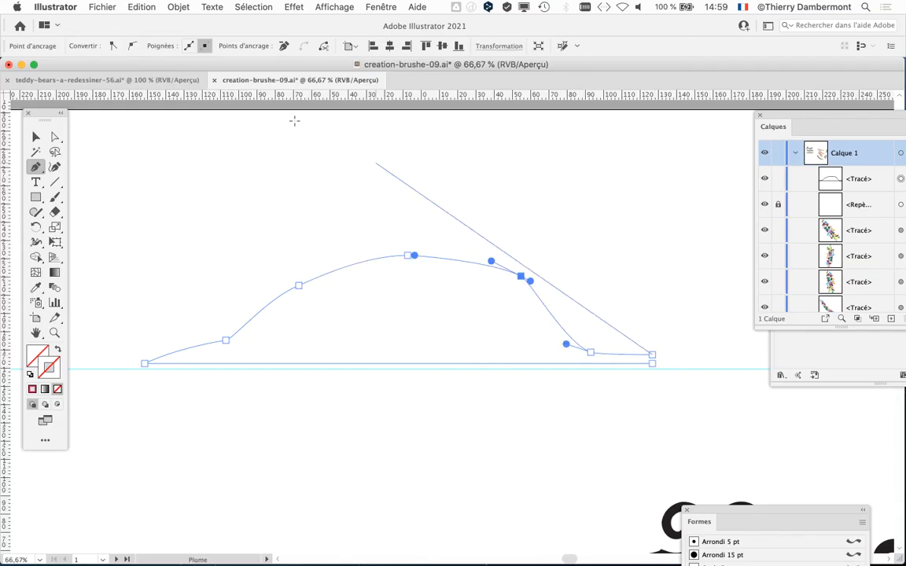
Select the whole outline and join its two open right endpoints with a straight segment
click(35, 137)
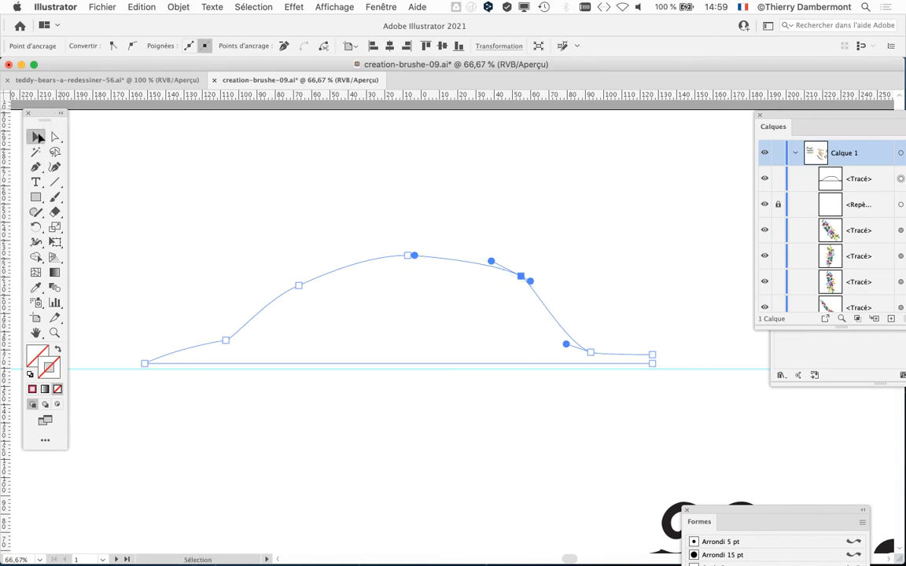
click(338, 271)
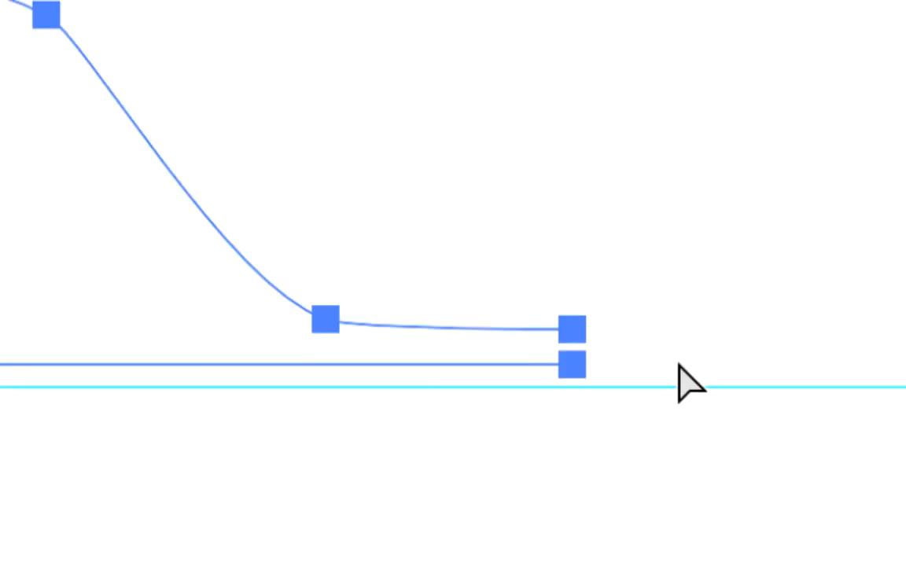
key(ctrl+j)
scroll(672, 364, left, 1)
scroll(667, 361, up, 3)
scroll(666, 362, down, 1)
scroll(667, 363, down, 1)
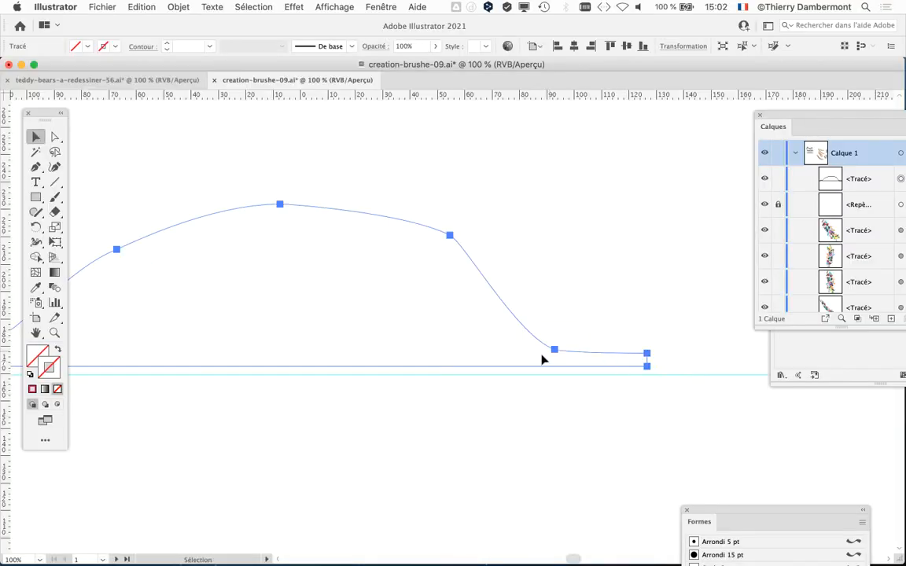
scroll(541, 356, down, 1)
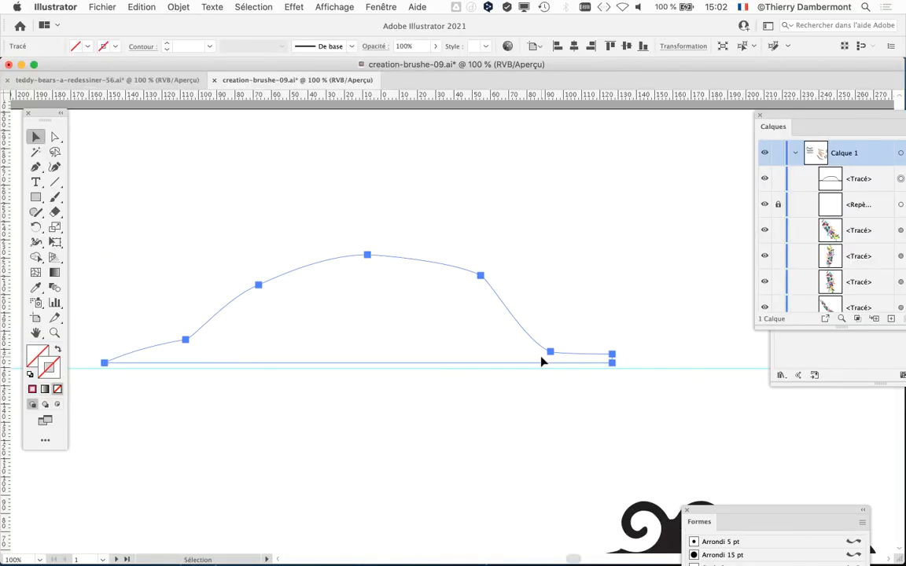
Undo the closed outline completely back to the empty guide and reactivate the Pen tool
key(super+z)
key(super+z)
key(super+z)
key(super+z)
key(super+z)
key(super+z)
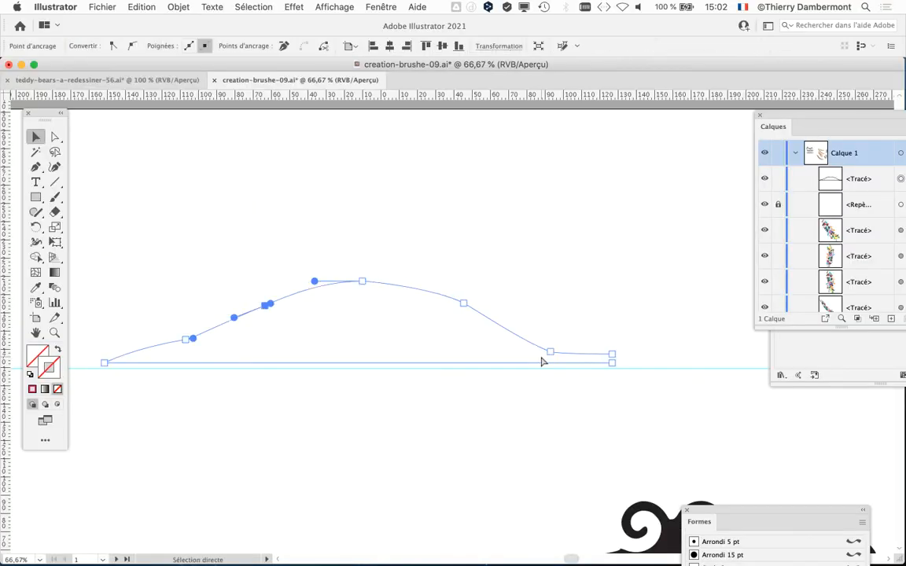
key(super+z)
key(super+z)
key(super+z)
key(super+z)
key(super+z)
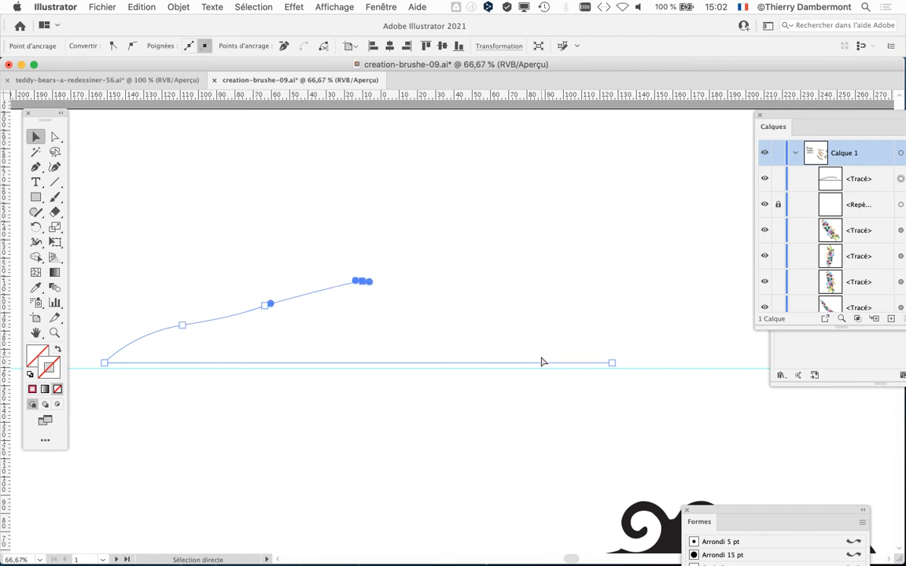
key(super+z)
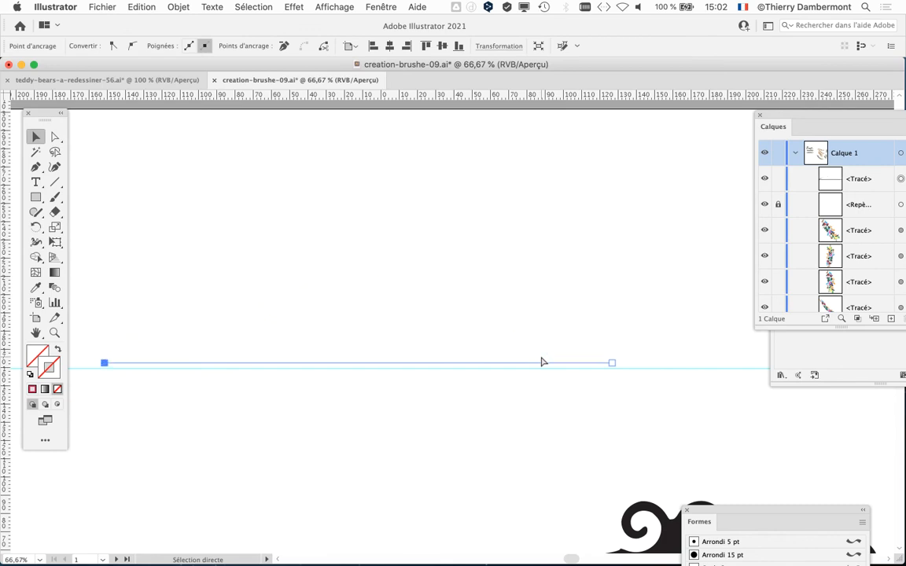
key(super+z)
key(super+z)
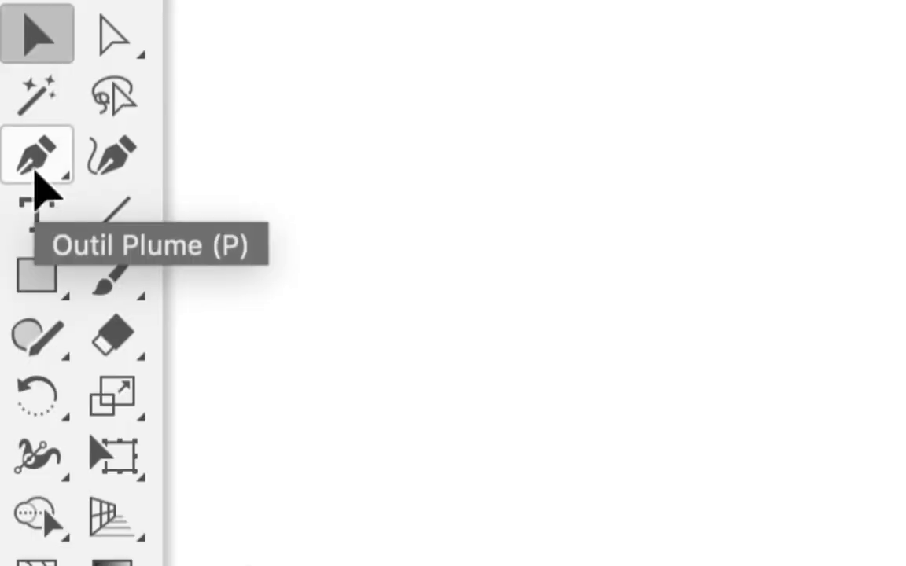
click(35, 171)
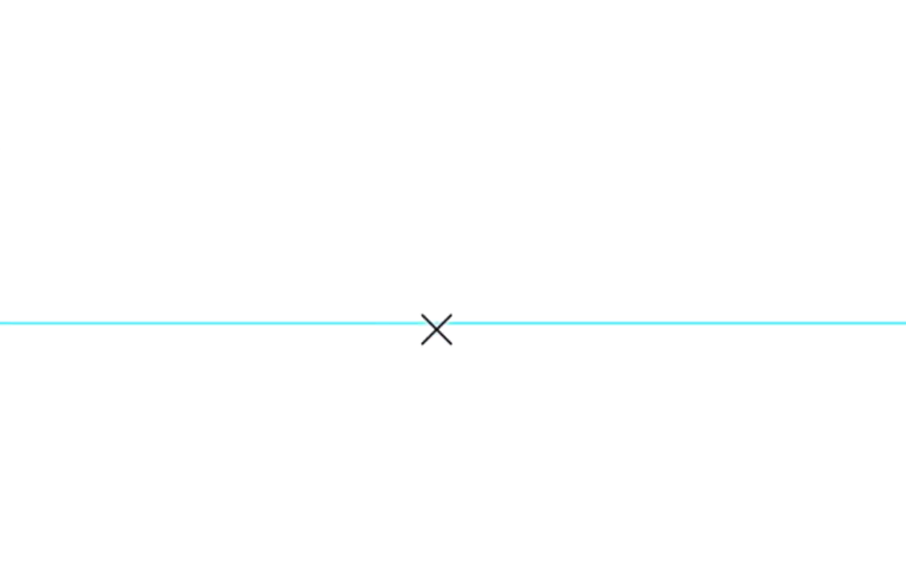
Draw a straight horizontal baseline just above the guide from right to left, and add a smooth anchor rising from its left end
click(448, 323)
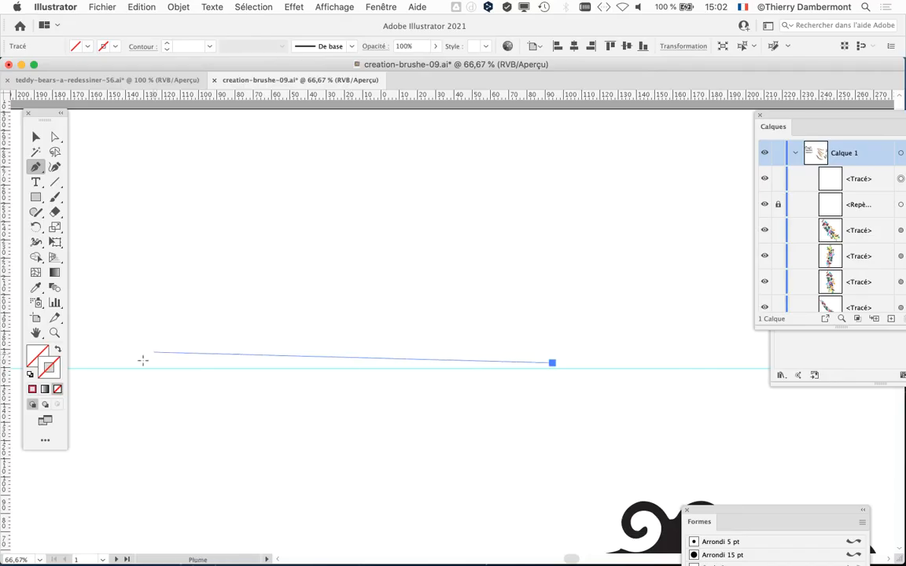
click(138, 363)
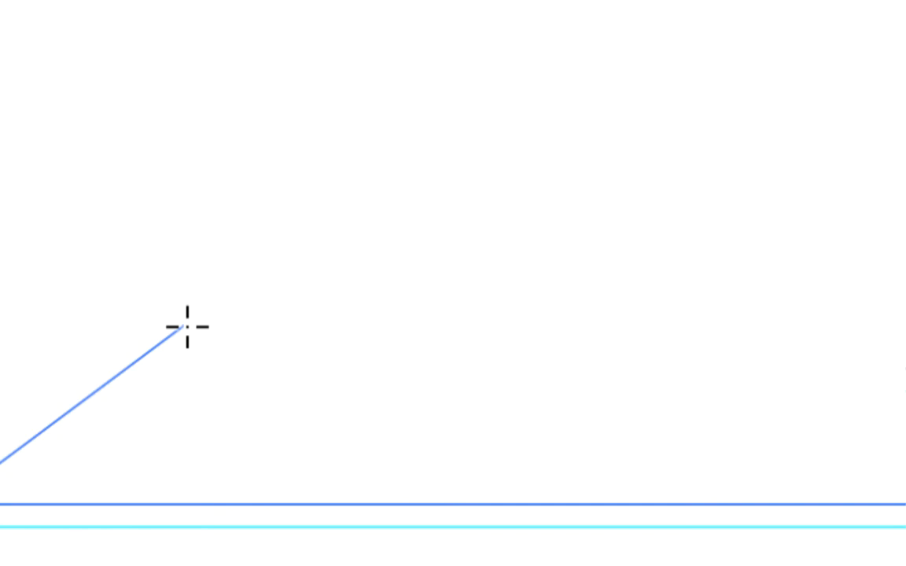
drag(187, 326, 192, 326)
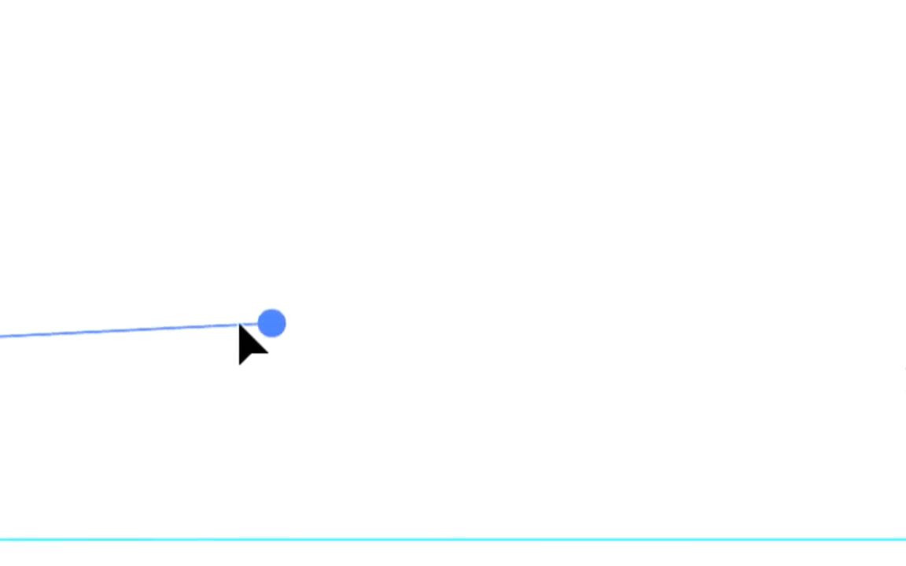
drag(240, 328, 195, 325)
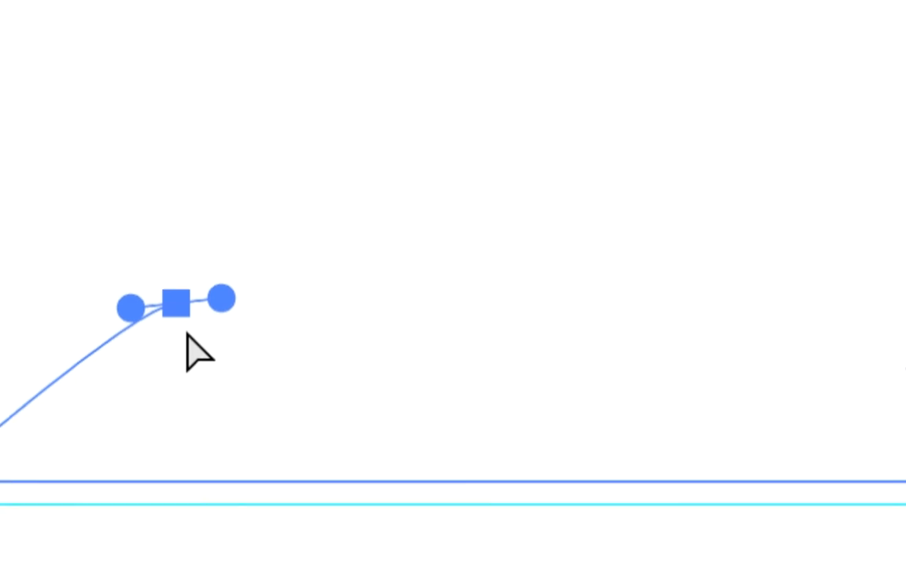
Adjust the first upper anchor's position and direction handles so the edge rises from the baseline's left tip in a gentle concave curve
drag(155, 306, 58, 348)
drag(165, 331, 108, 364)
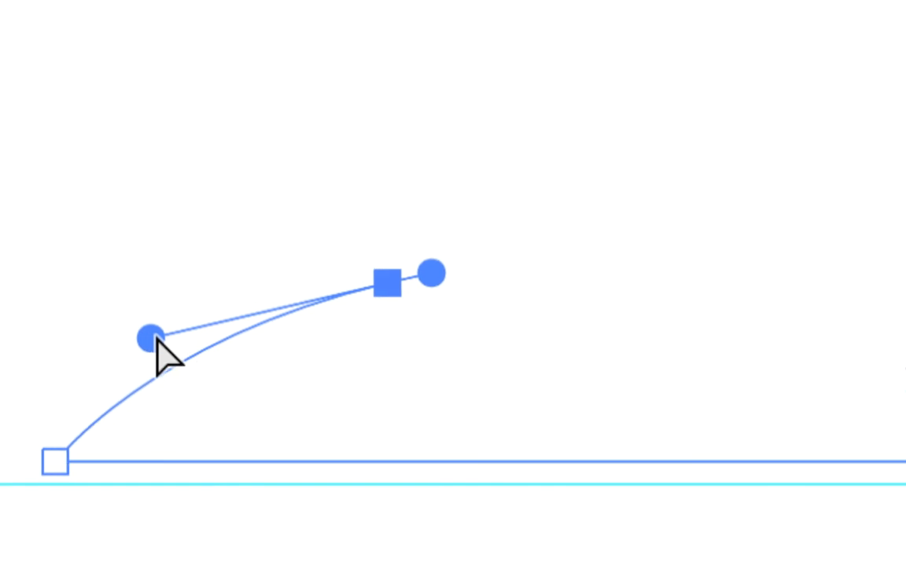
drag(335, 313, 335, 316)
drag(199, 327, 153, 429)
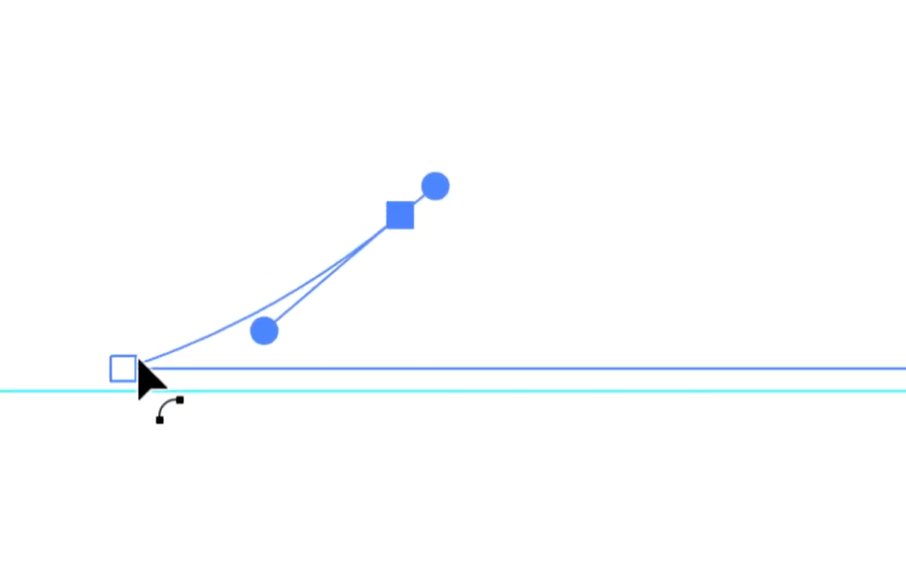
drag(201, 324, 188, 312)
mouse_move(159, 352)
mouse_down()
mouse_move(105, 289)
mouse_move(146, 318)
mouse_move(191, 372)
mouse_move(152, 317)
mouse_move(191, 382)
mouse_move(163, 351)
mouse_up()
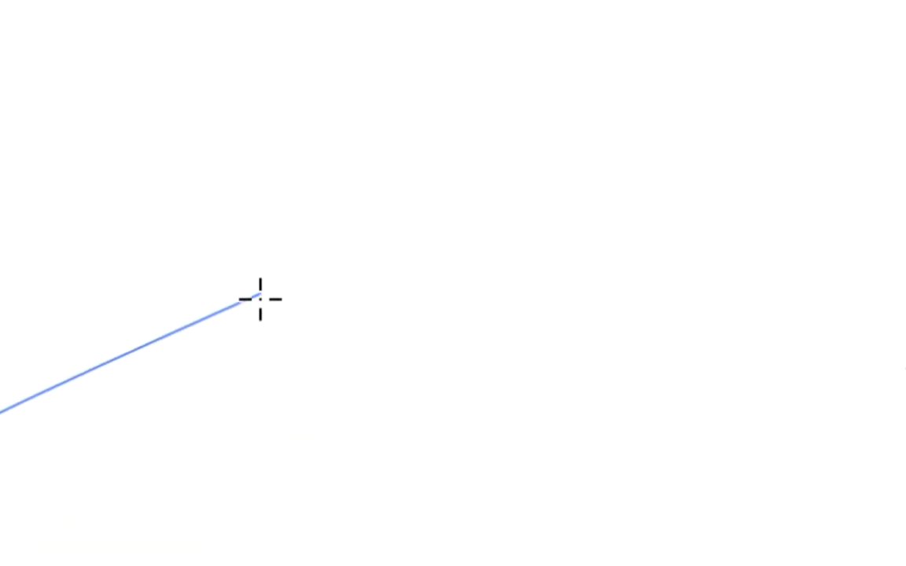
Extend the upper edge with smooth anchors up the shoulder and at the crest, and slightly lower the anchor on the rising slope
drag(259, 298, 78, 327)
drag(222, 318, 226, 323)
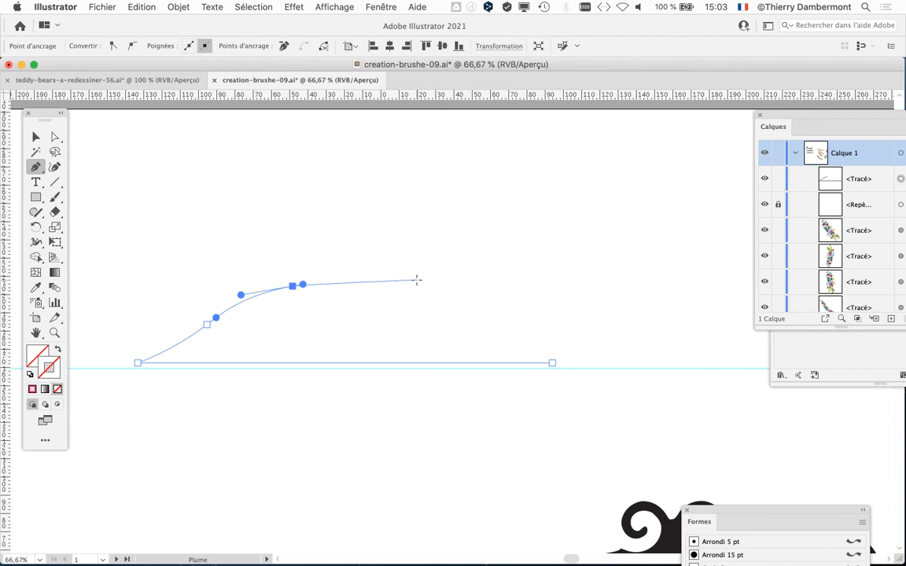
drag(417, 280, 380, 266)
mouse_move(292, 289)
mouse_down()
mouse_move(287, 226)
mouse_move(298, 298)
mouse_move(293, 289)
mouse_up()
mouse_move(211, 331)
mouse_down()
mouse_move(192, 309)
mouse_move(211, 335)
mouse_up()
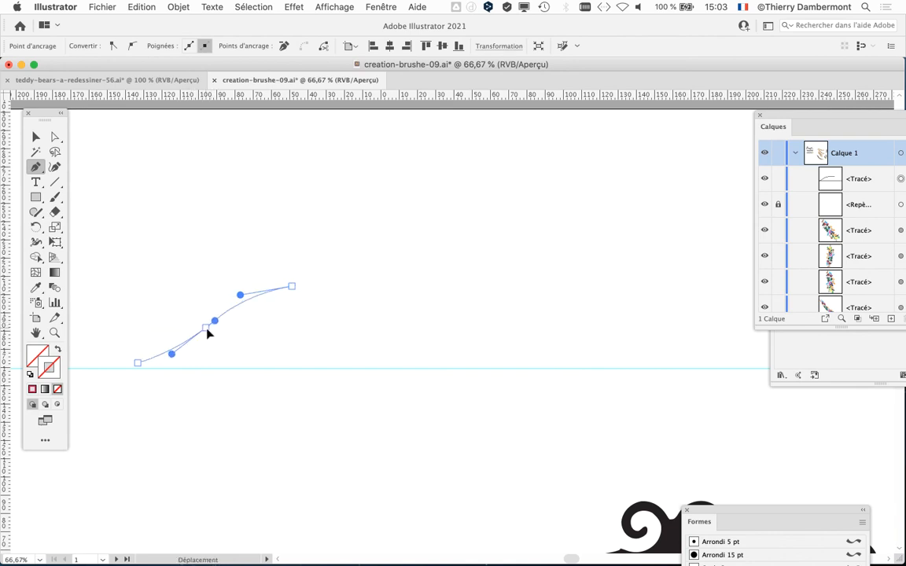
Continue the edge from the crest down a steep slope to a flat end, and close the outline at the baseline's right endpoint
drag(416, 281, 377, 268)
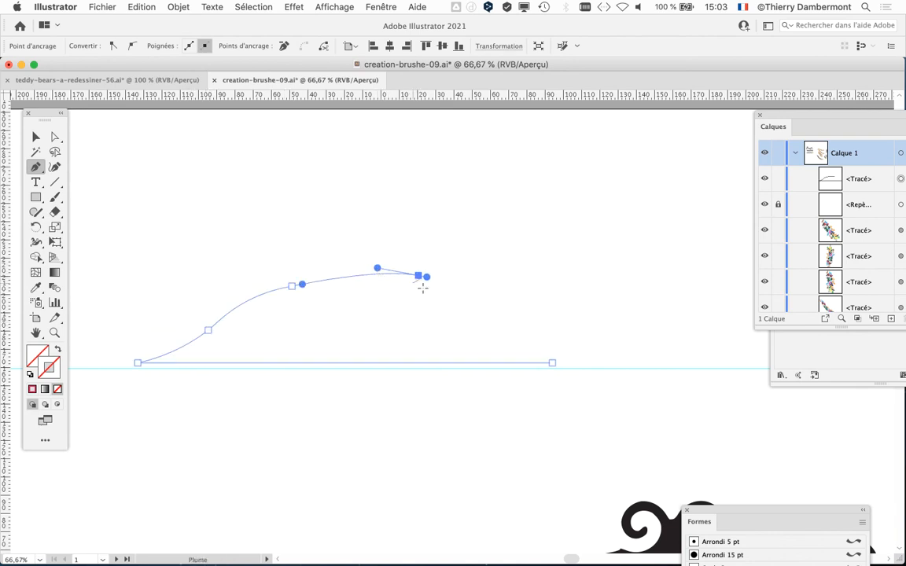
drag(474, 324, 467, 299)
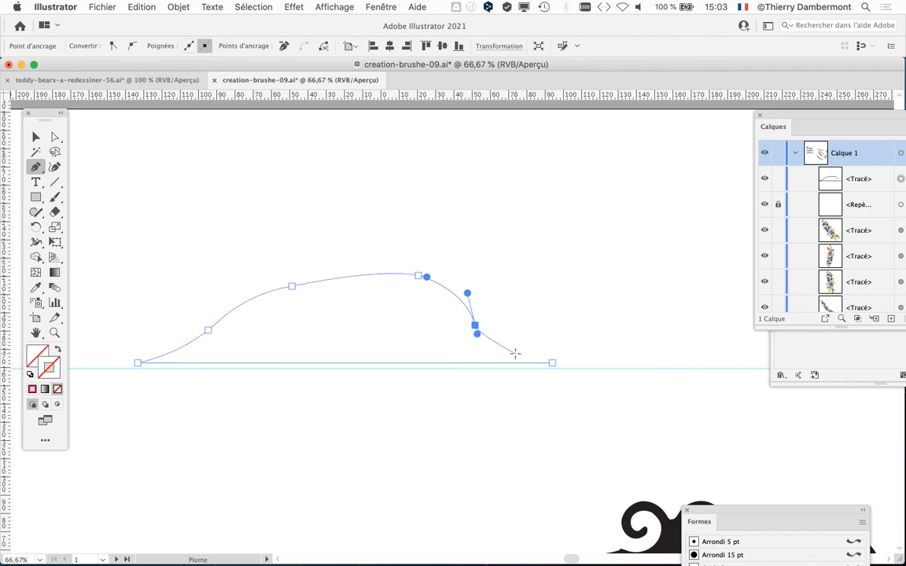
drag(515, 353, 495, 353)
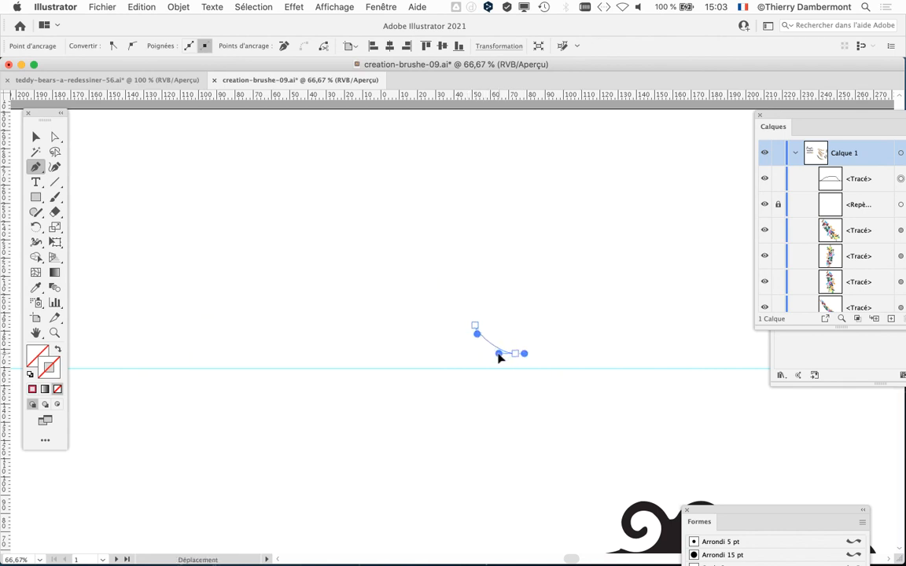
click(551, 353)
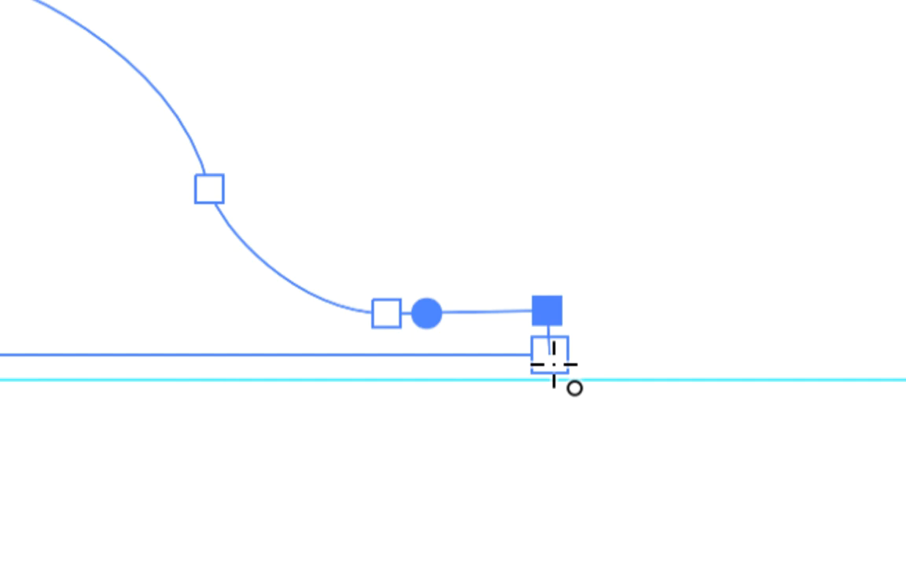
click(553, 364)
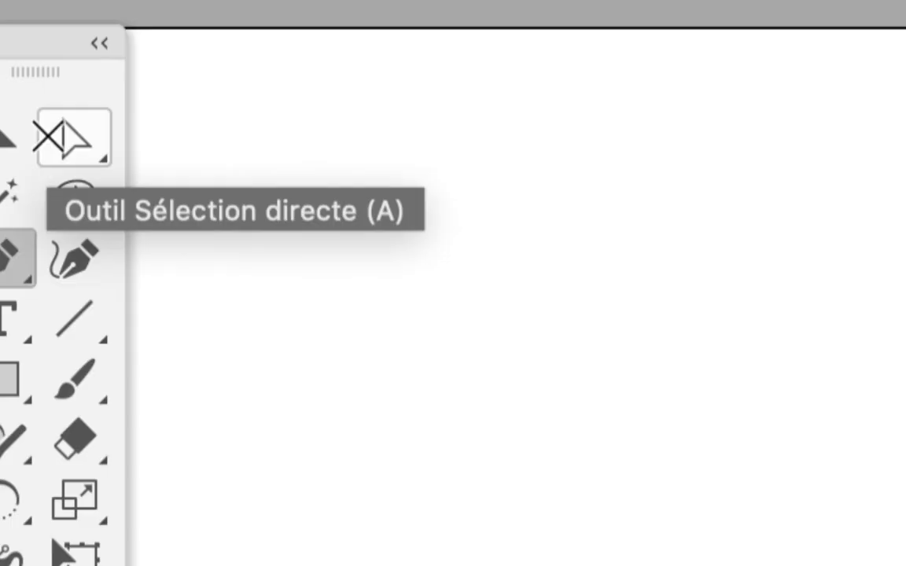
Reshape the upper edge by moving the shoulder anchor right and down, the crest left and down, and the descending-slope anchor lower
click(54, 152)
click(5, 272)
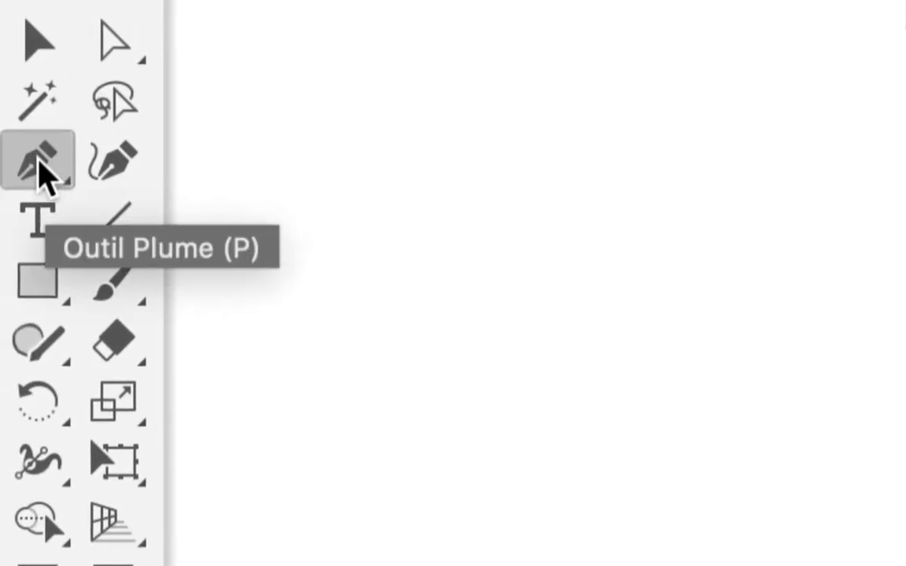
click(244, 260)
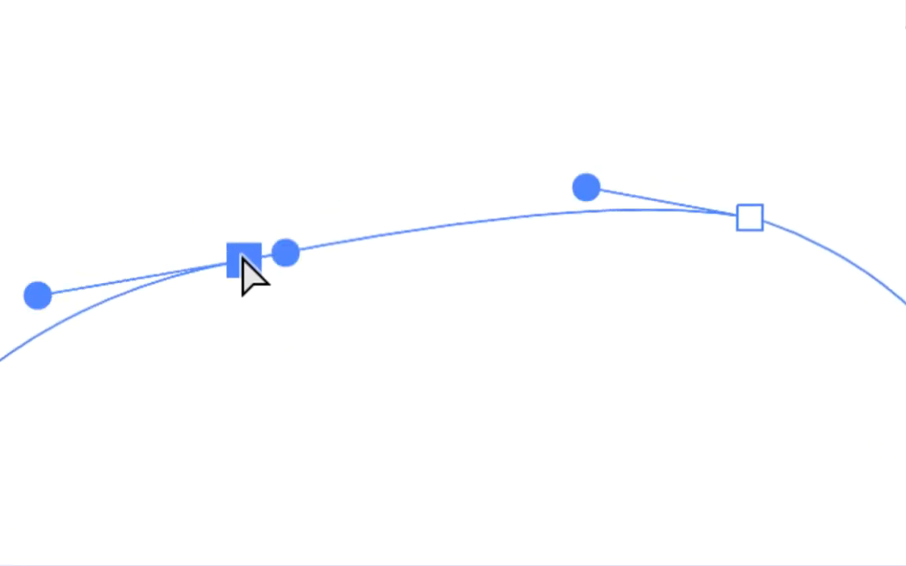
click(301, 292)
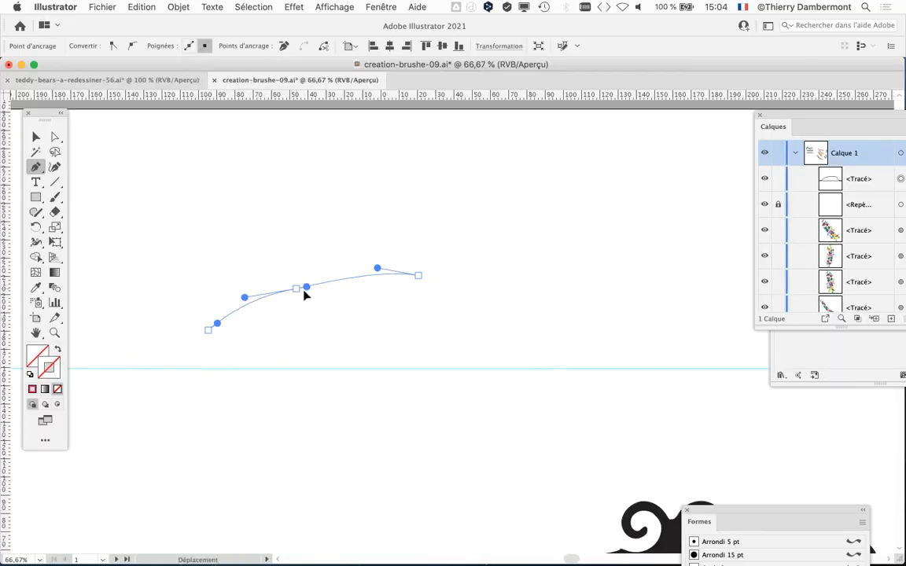
drag(305, 290, 313, 293)
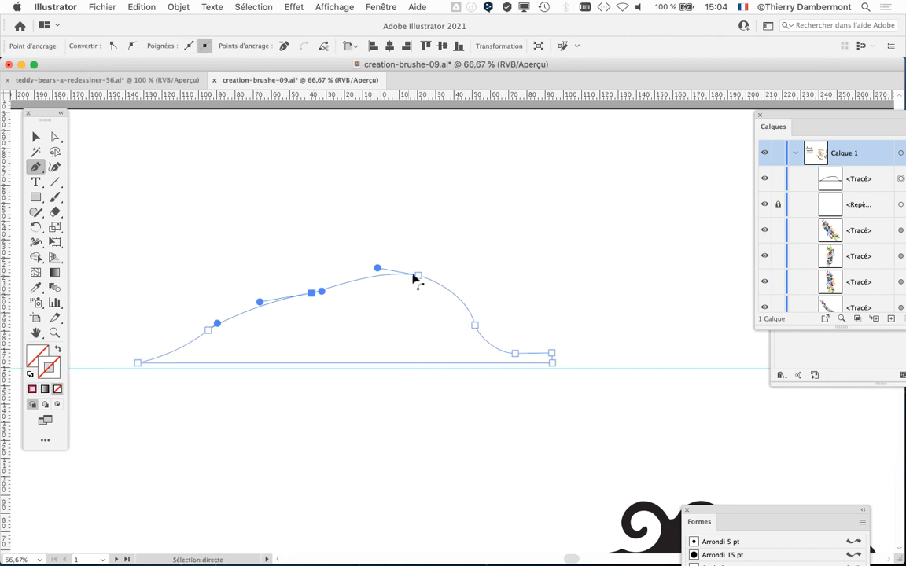
mouse_move(417, 276)
mouse_down()
mouse_move(418, 294)
mouse_move(422, 261)
mouse_move(405, 286)
mouse_up()
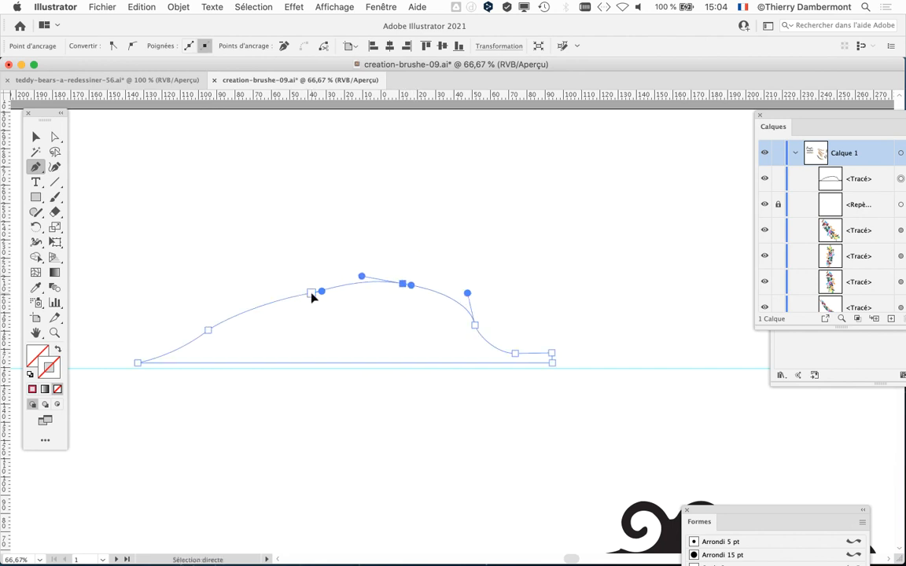
mouse_move(313, 295)
mouse_down()
mouse_move(291, 307)
mouse_move(311, 303)
mouse_up()
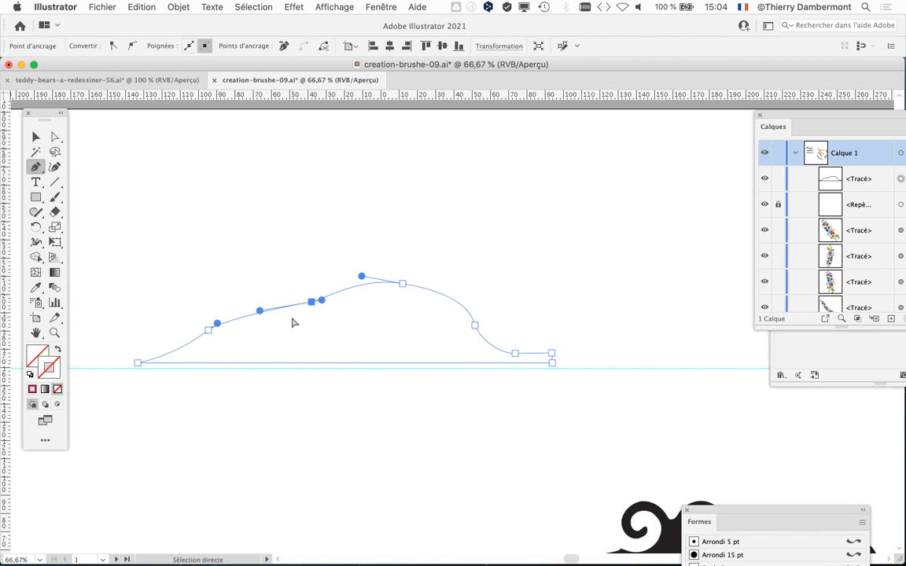
click(474, 324)
drag(469, 288, 469, 339)
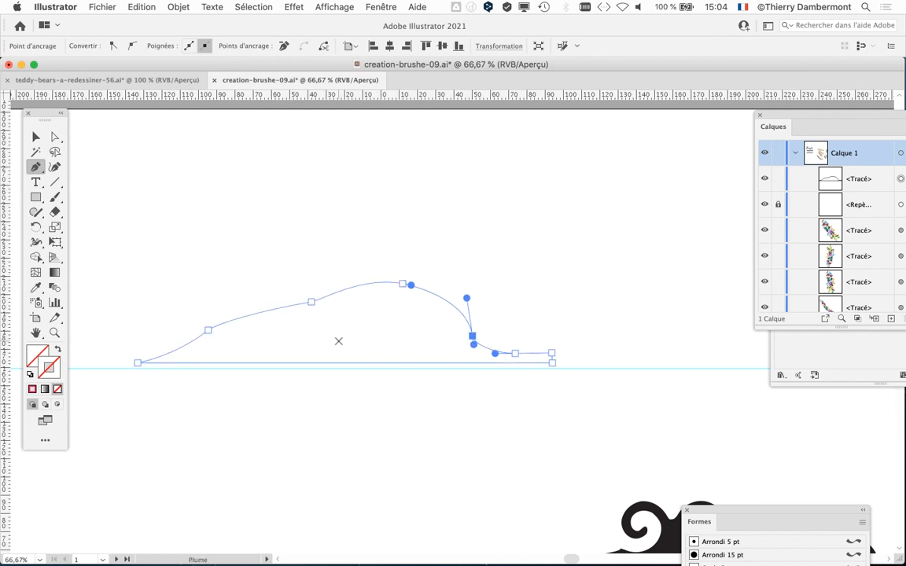
Save the document as creation-brushe-10.ai in Adobe Illustrator format in the teddy bear 14 folder
click(98, 6)
click(154, 125)
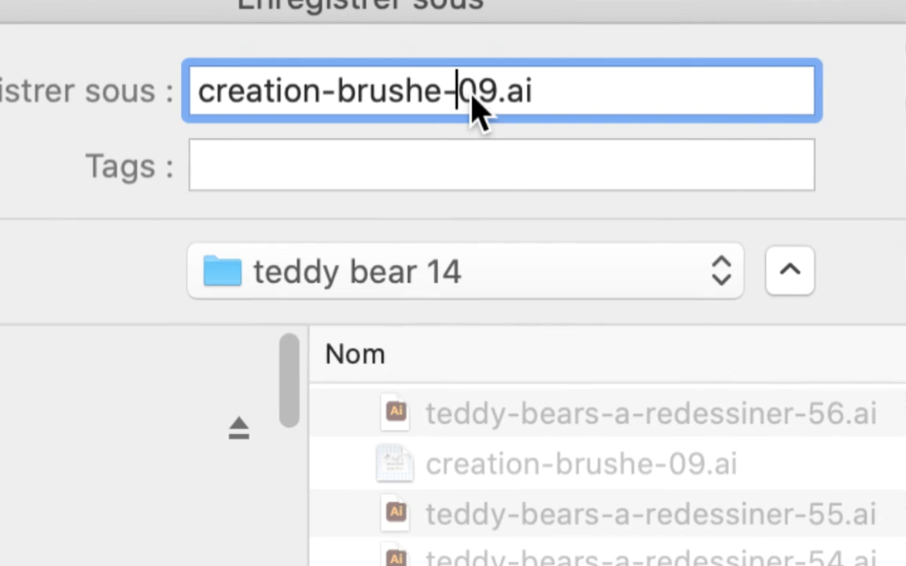
double_click(603, 75)
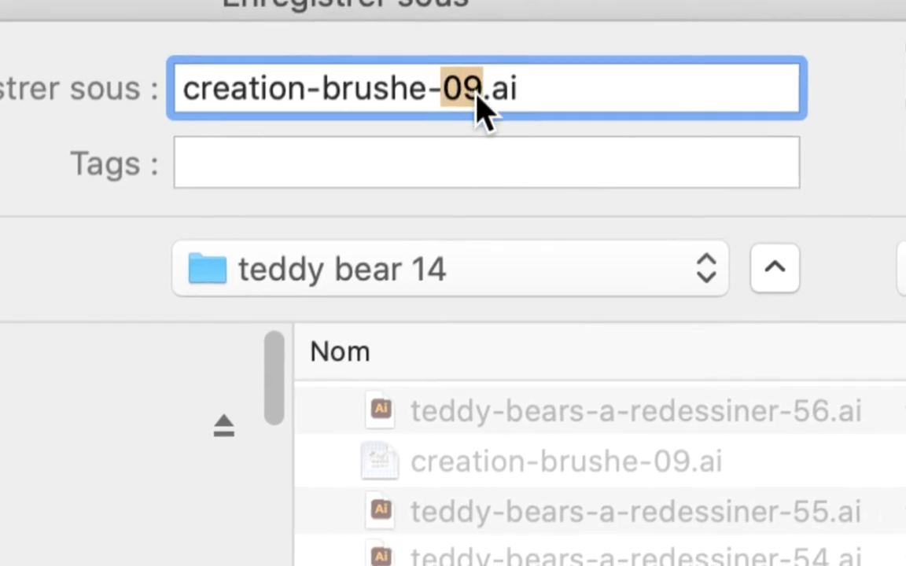
text(10)
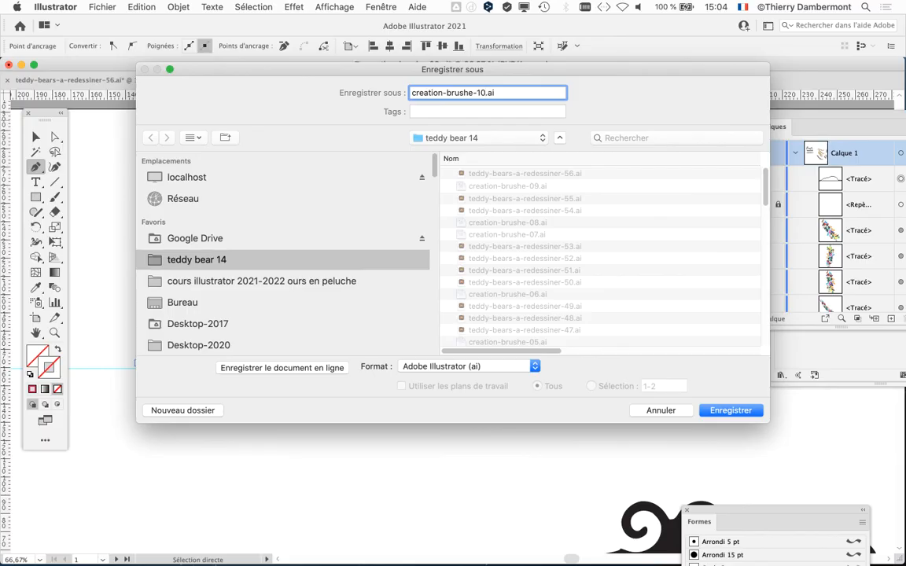
key(Return)
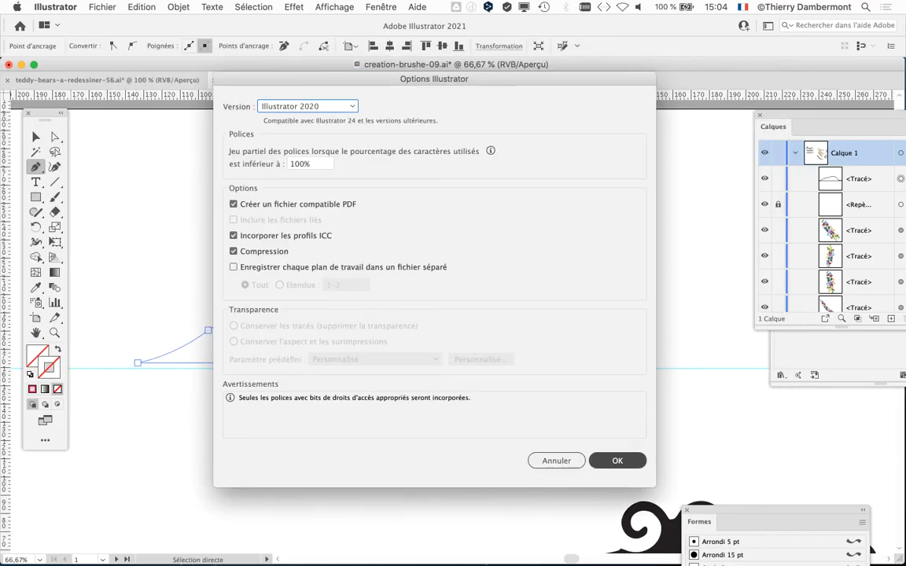